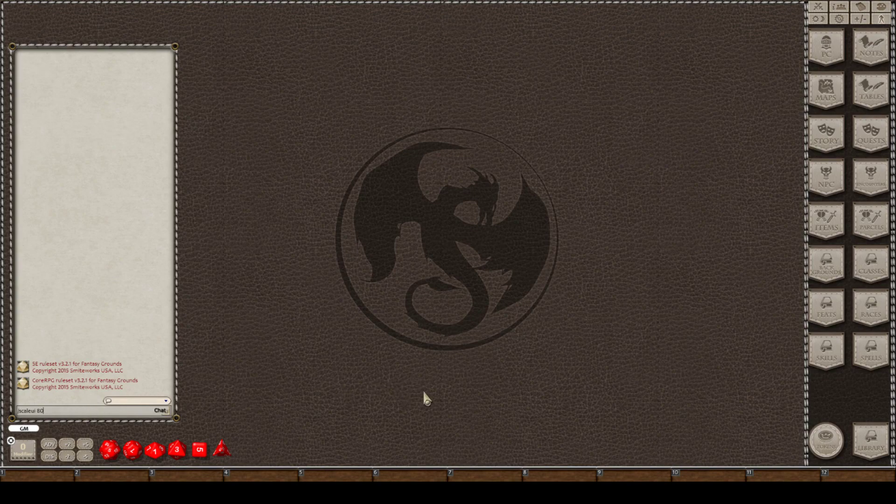
# Scale the interface with the chat command /scaleui 80 and open the desktop's window options.
pyautogui.press('Return')
pyautogui.rightClick(423, 283)
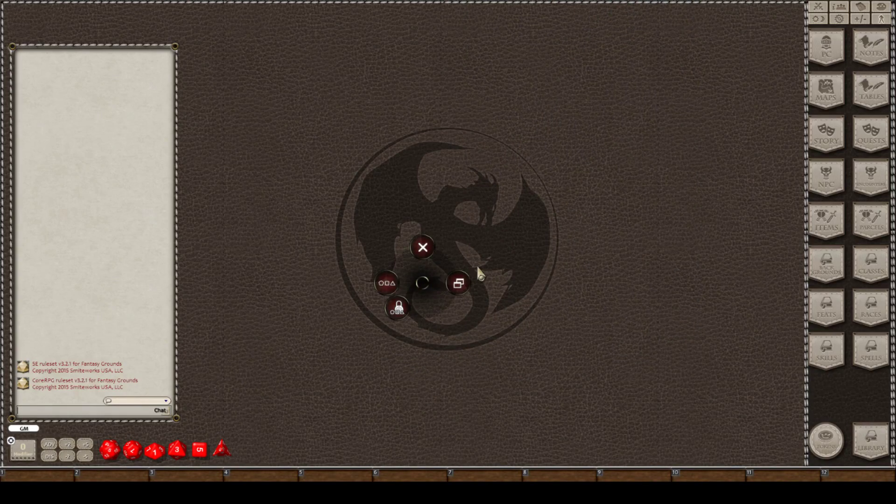
pyautogui.click(460, 283)
pyautogui.doubleClick(420, 2)
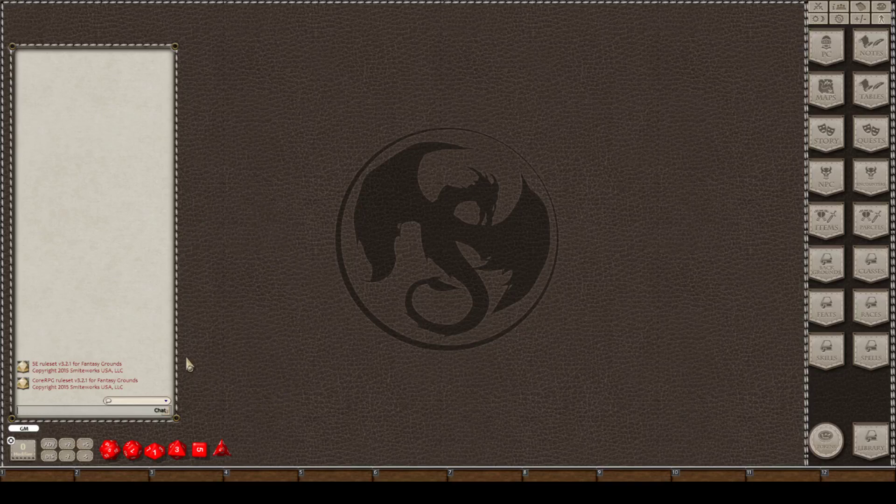
# Unlock the chat window's position and widen it by about a third.
pyautogui.rightClick(124, 322)
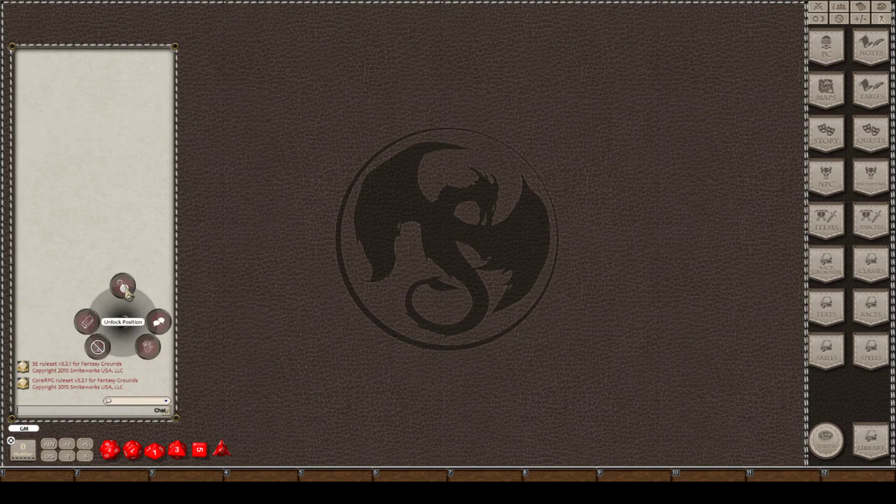
pyautogui.click(125, 292)
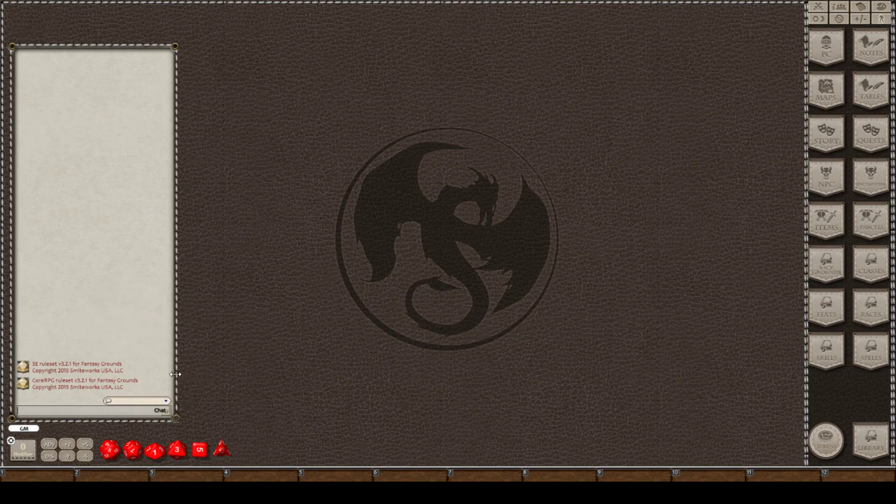
pyautogui.moveTo(175, 375); pyautogui.dragTo(241, 375)
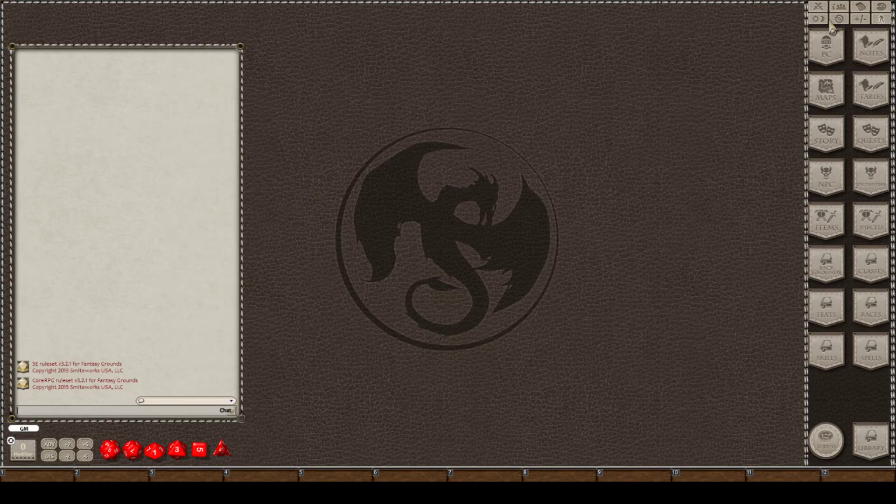
# Open the combat tracker and place it over the upper half of the chat window.
pyautogui.click(818, 7)
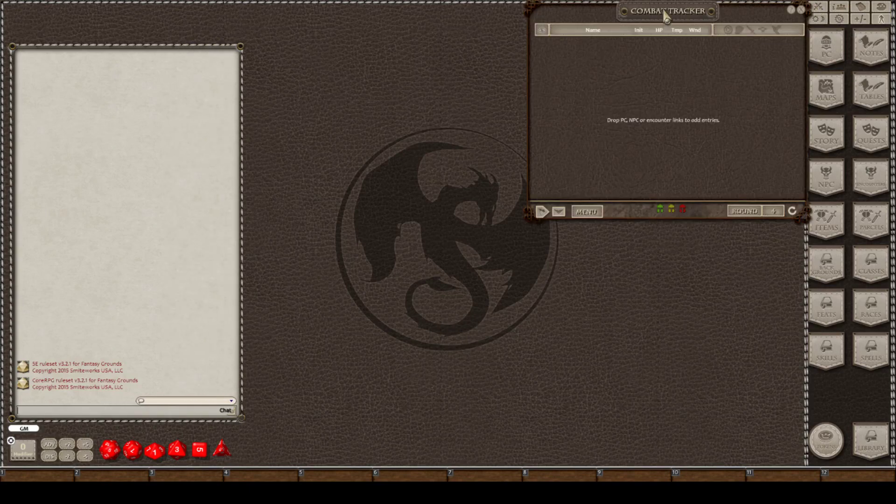
pyautogui.moveTo(666, 14); pyautogui.dragTo(368, 66)
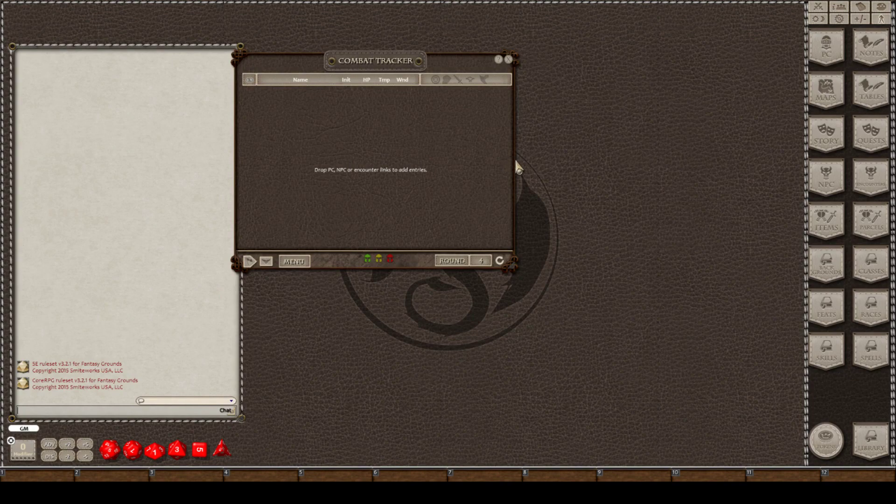
pyautogui.moveTo(513, 160); pyautogui.dragTo(267, 154)
pyautogui.moveTo(389, 65); pyautogui.dragTo(161, 56)
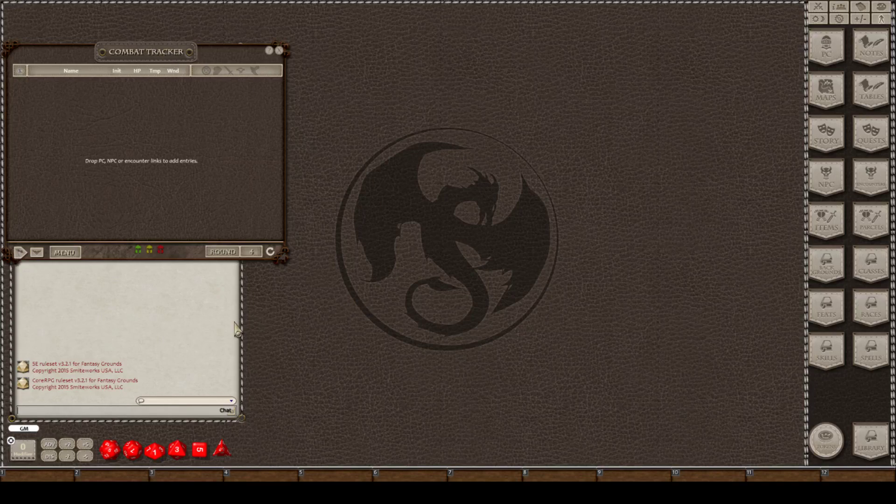
# Widen the chat window to match the combat tracker's width and lock its position.
pyautogui.moveTo(243, 336); pyautogui.dragTo(282, 339)
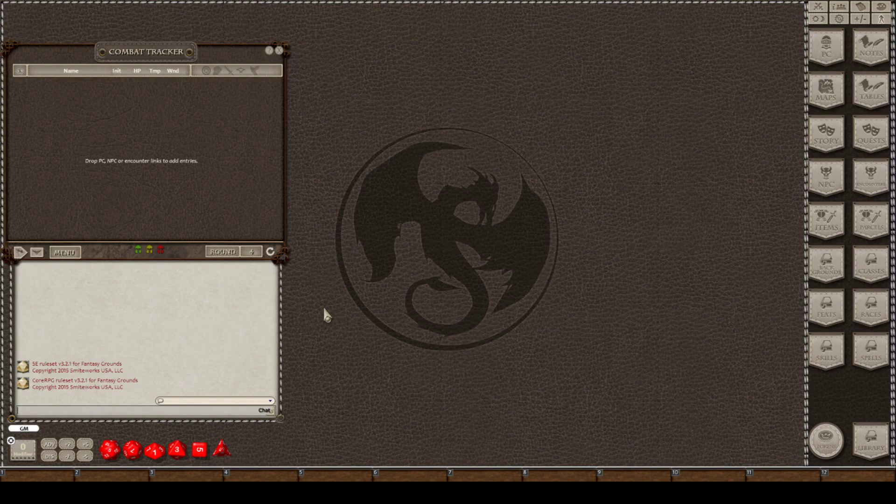
pyautogui.rightClick(150, 328)
pyautogui.click(144, 294)
# Make three separate dice rolls into the chat window.
pyautogui.moveTo(195, 459); pyautogui.dragTo(95, 325)
pyautogui.moveTo(176, 450); pyautogui.dragTo(179, 356)
pyautogui.moveTo(196, 447); pyautogui.dragTo(171, 329)
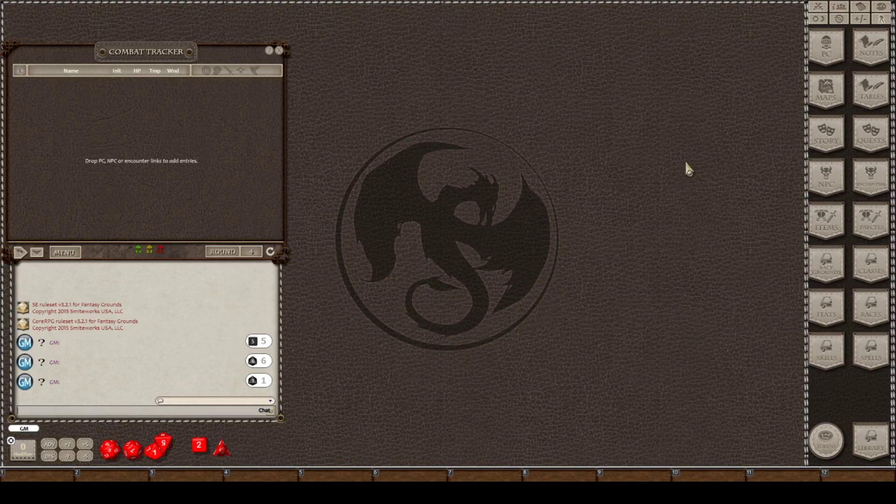
# Check which groups are available in the campaign's images and maps list and close the list.
pyautogui.click(825, 107)
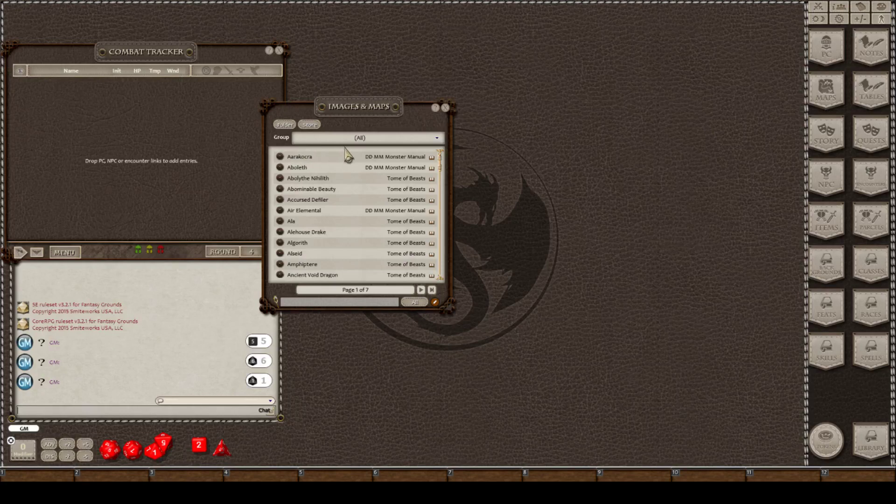
pyautogui.click(362, 138)
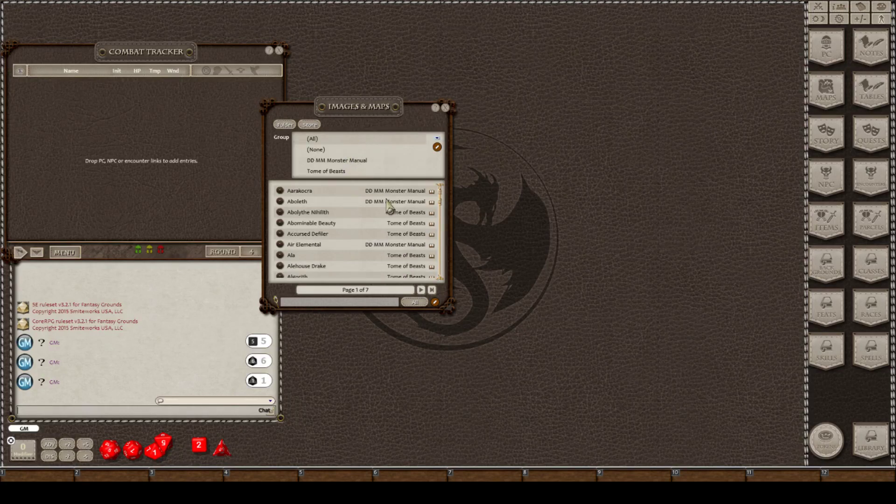
pyautogui.click(445, 108)
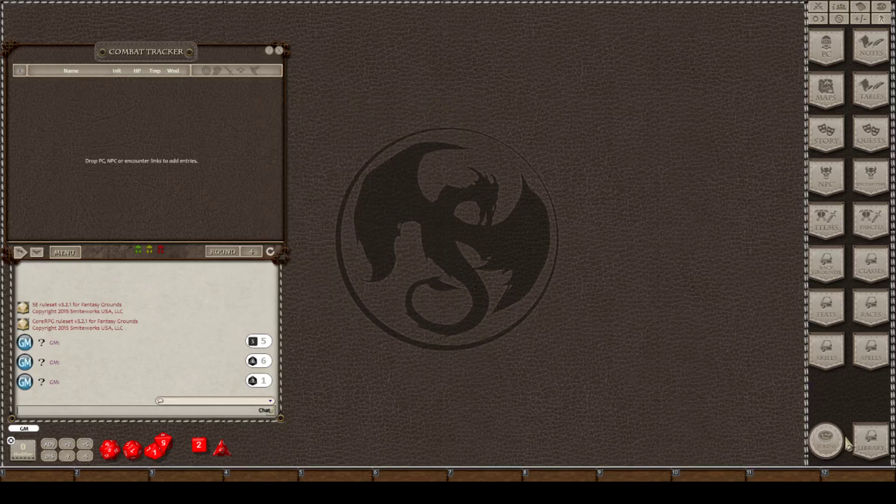
# Load the D&D Out of the Abyss module from the library's data module activation list.
pyautogui.click(867, 444)
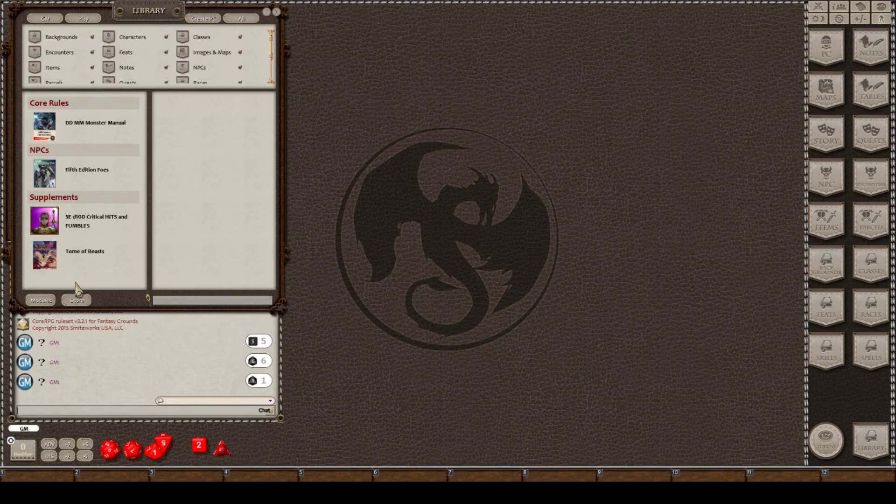
pyautogui.click(47, 301)
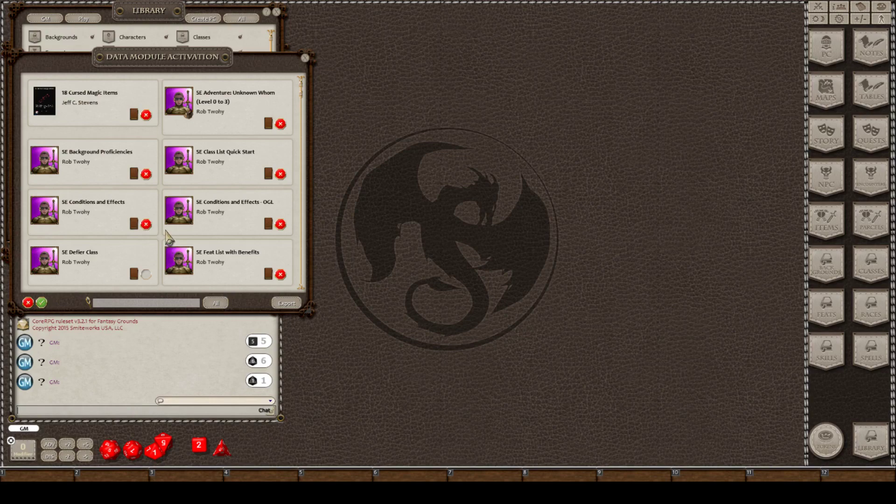
pyautogui.scroll(-15, 163, 229)
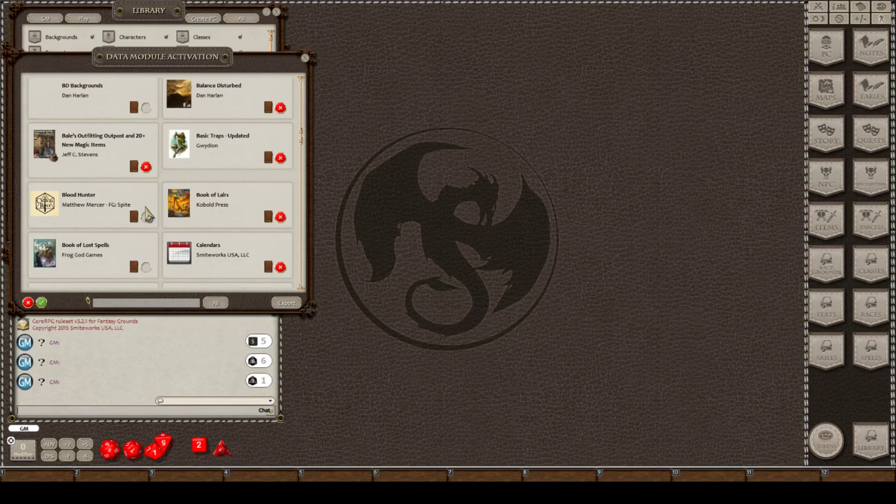
pyautogui.scroll(-10, 148, 213)
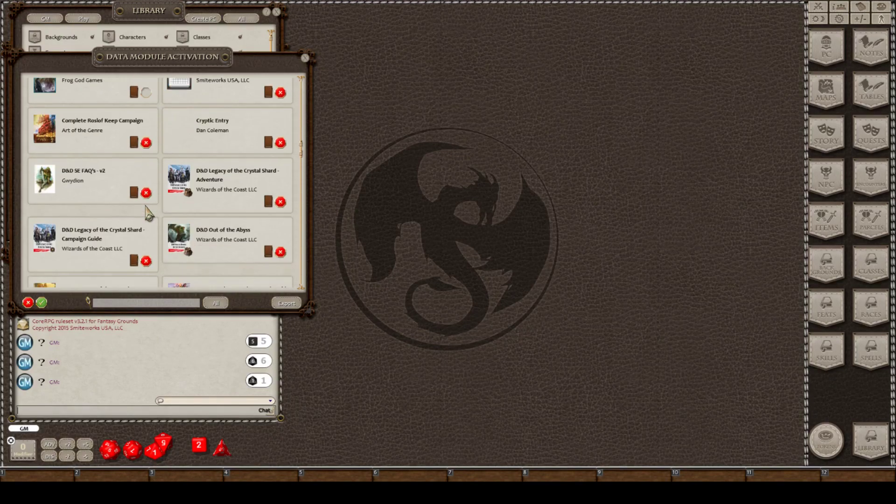
pyautogui.scroll(-1, 147, 213)
pyautogui.click(265, 225)
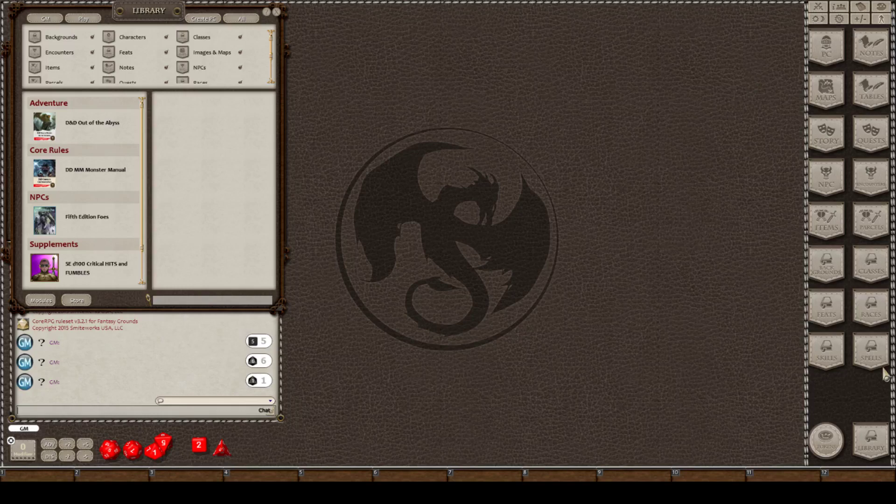
# Reopen the library, list the images and maps of D&D Out of the Abyss, and view the Against The Demon Lords image.
pyautogui.click(871, 443)
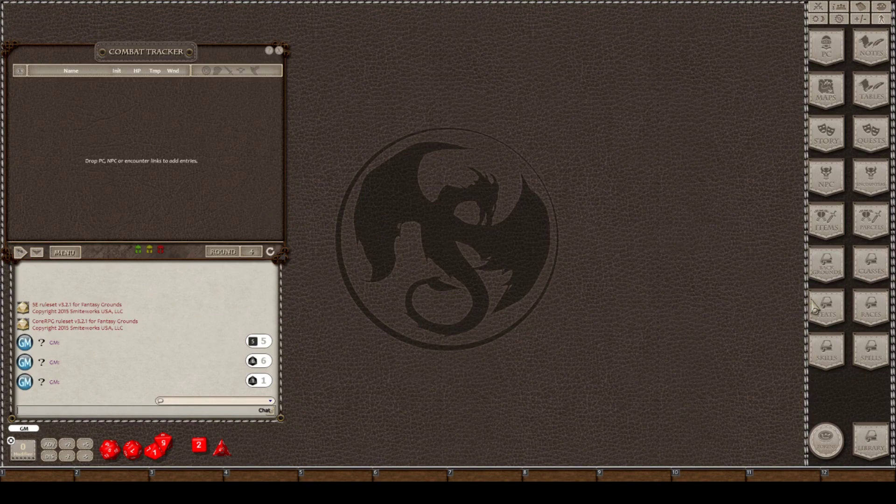
pyautogui.click(873, 432)
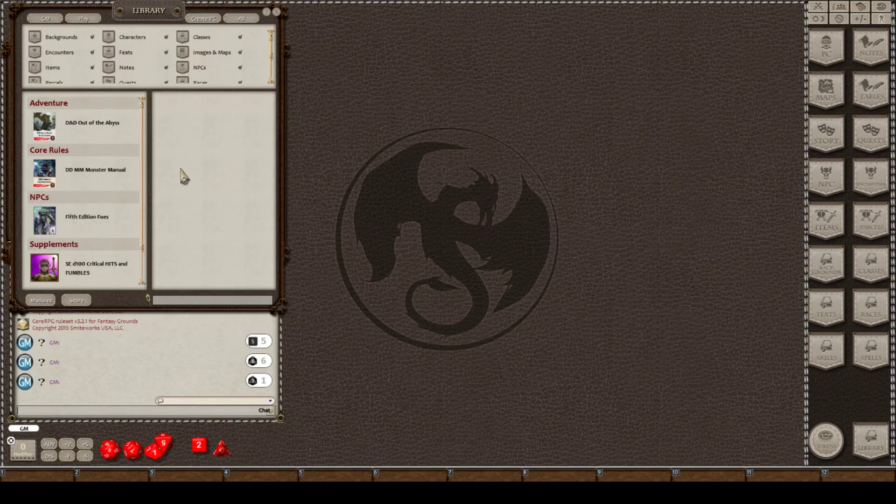
pyautogui.click(68, 122)
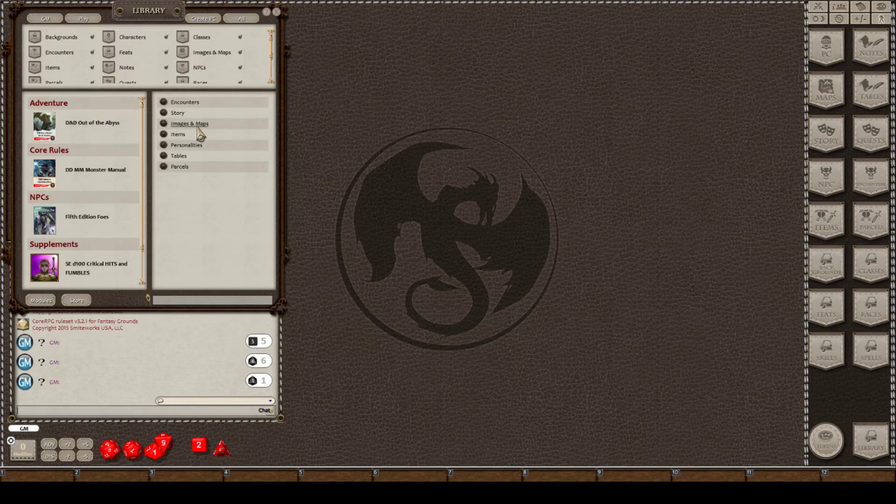
pyautogui.click(196, 125)
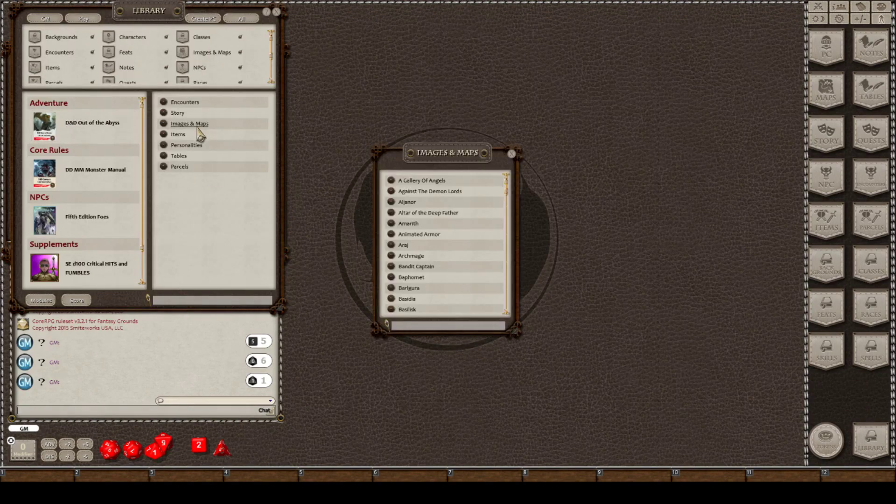
pyautogui.click(439, 193)
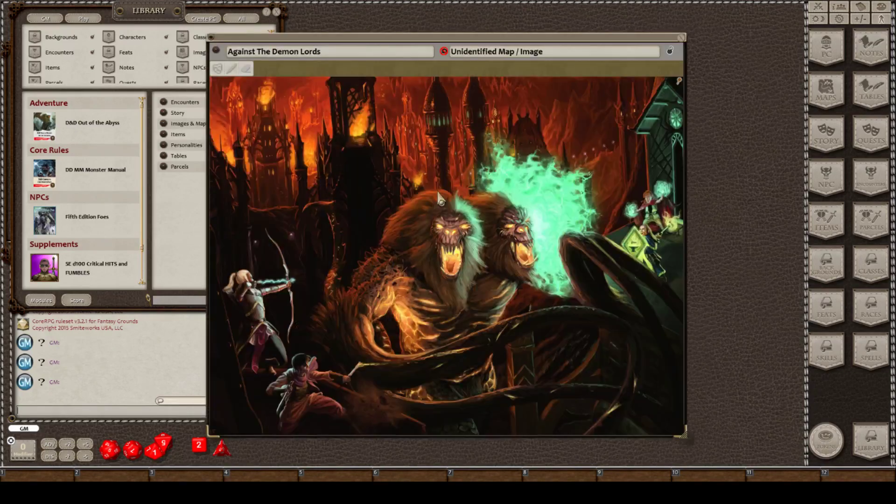
pyautogui.click(682, 39)
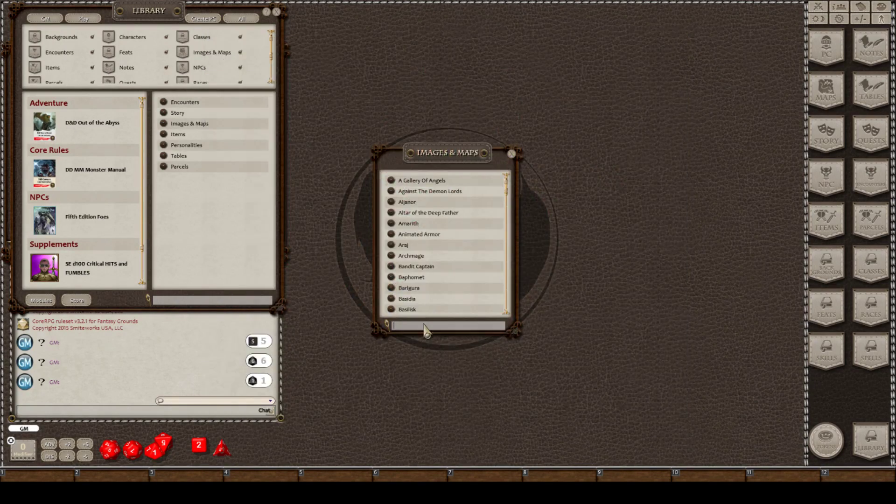
# Filter the module's images by "map", open the DM - Blingdenstone Map and place its window beside the library.
pyautogui.write('map')
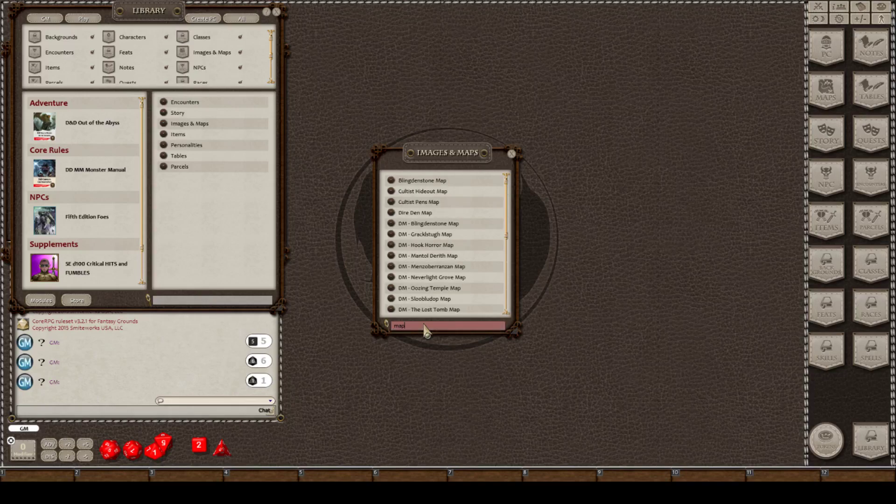
pyautogui.click(402, 226)
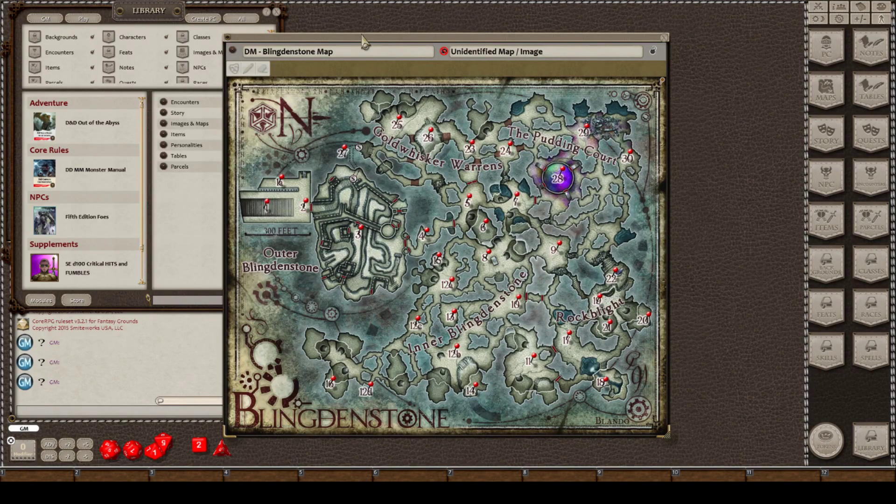
pyautogui.moveTo(365, 43); pyautogui.dragTo(425, 16)
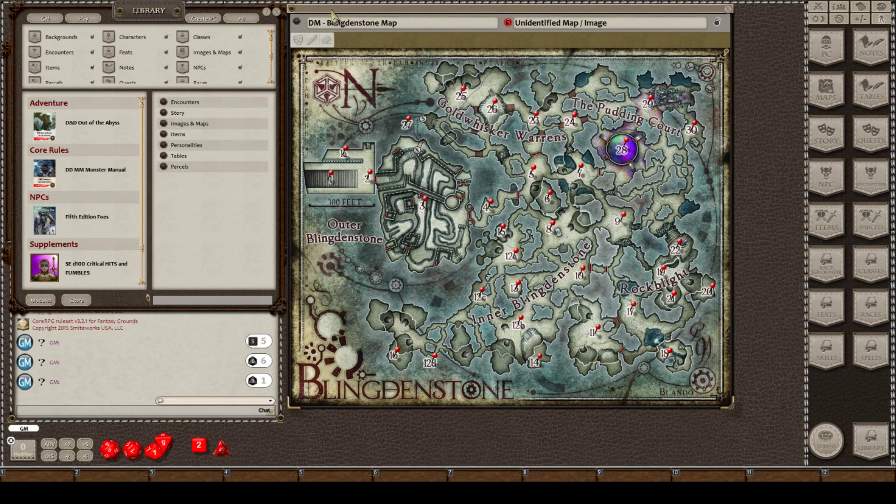
# Resize the Blingdenstone map window to be wider and shorter, and zoom in on the map.
pyautogui.press('ctrl')
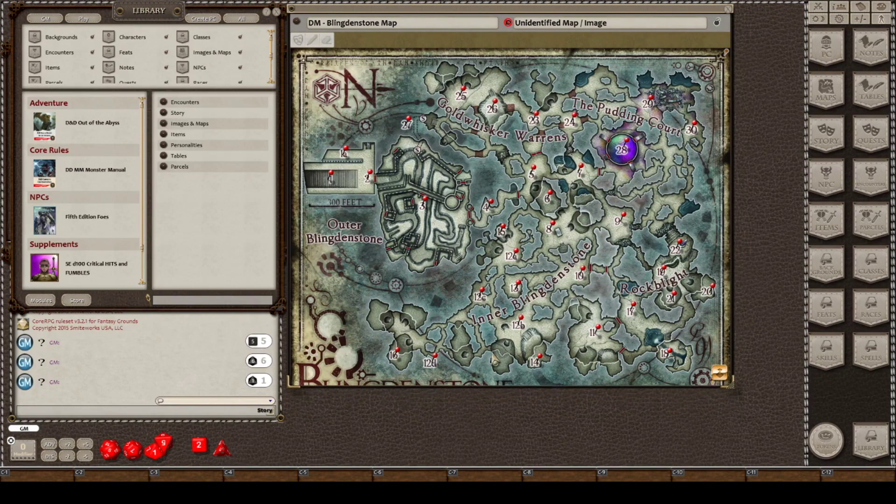
pyautogui.scroll(3, 551, 318)
pyautogui.scroll(2, 551, 317)
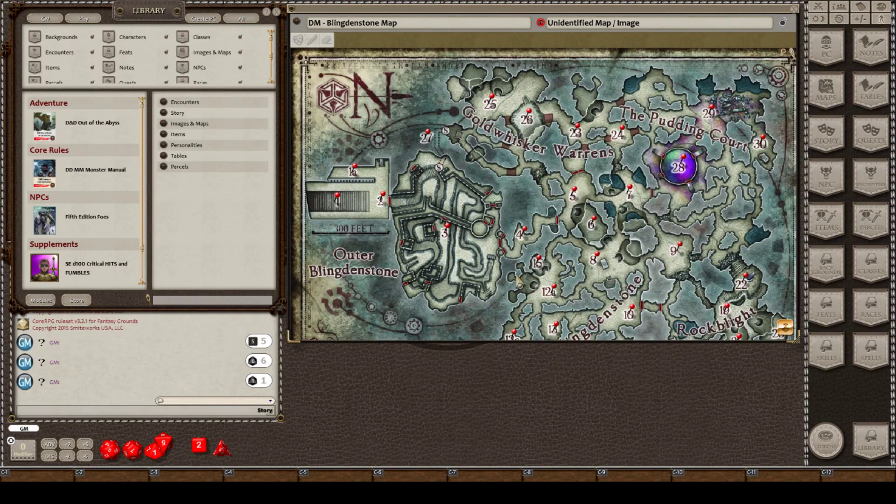
# Resize the map window with its resize options so that it fits the whole Blingdenstone map.
pyautogui.rightClick(520, 185)
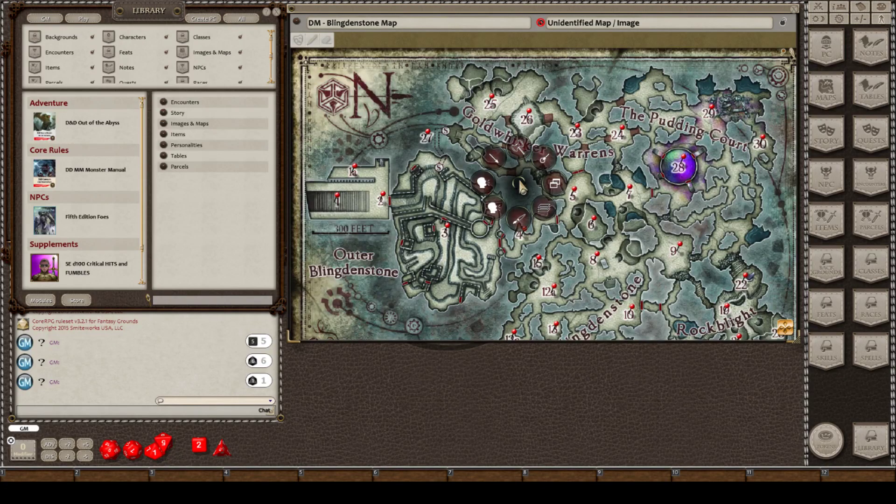
pyautogui.click(556, 185)
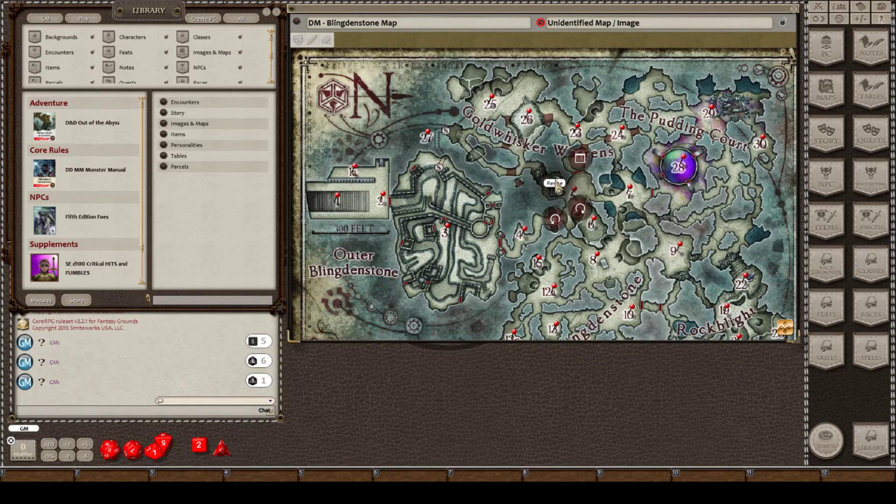
pyautogui.click(555, 220)
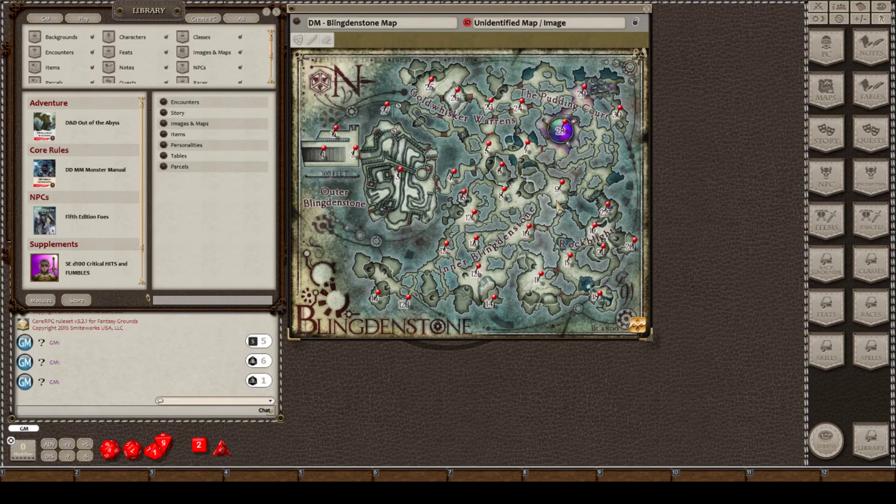
# Enlarge the Blingdenstone map by scaling it up until its window nearly reaches the sidebar.
pyautogui.press('ctrl')
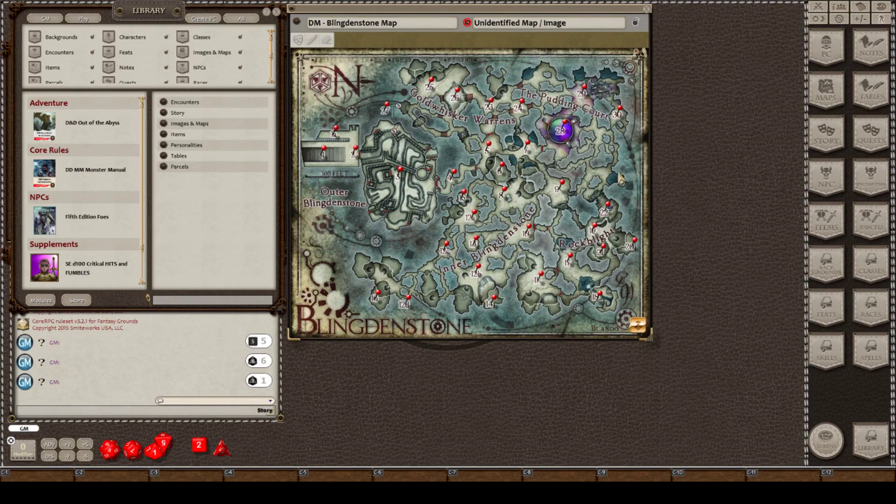
pyautogui.moveTo(617, 176); pyautogui.dragTo(769, 192)
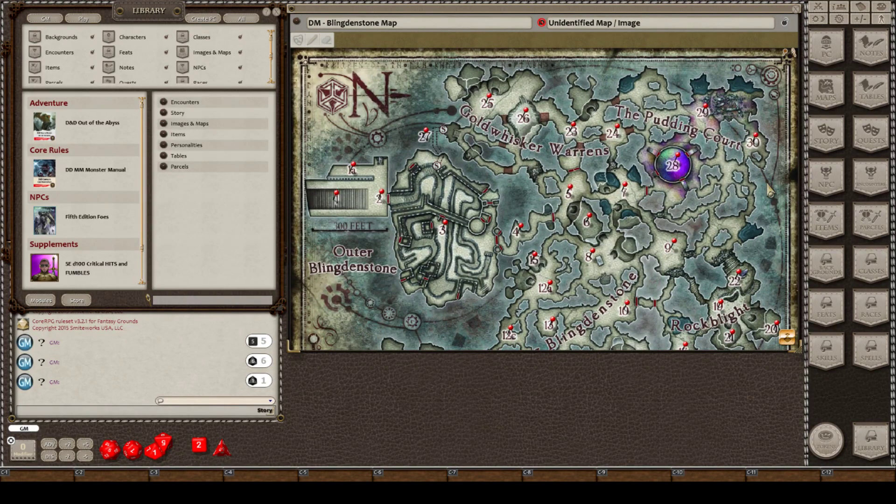
pyautogui.moveTo(769, 191)
pyautogui.mouseDown()
pyautogui.moveTo(749, 188)
pyautogui.moveTo(735, 201)
pyautogui.moveTo(767, 198)
pyautogui.mouseUp()
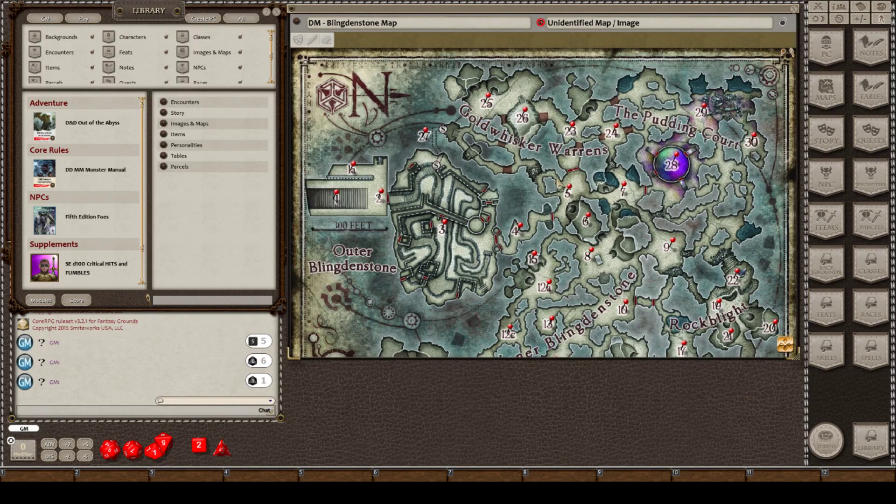
# Look over the whole Blingdenstone map and the list of story entries, and close the list.
pyautogui.scroll(-5, 777, 346)
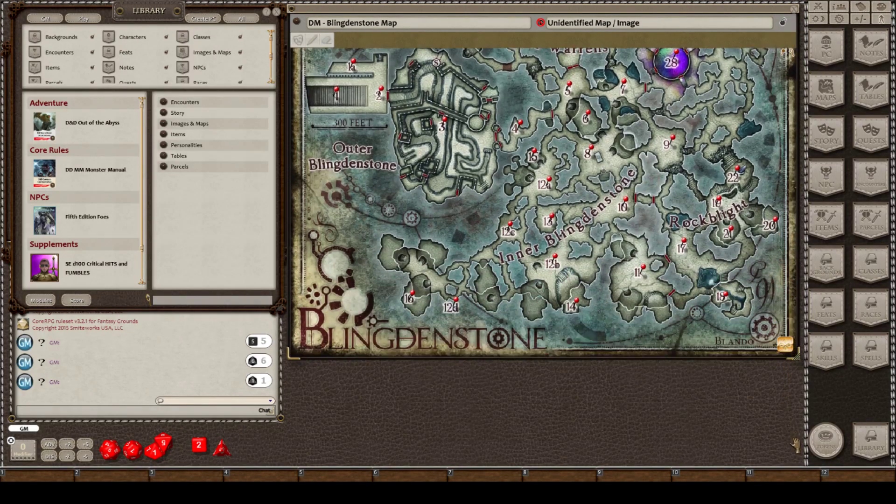
pyautogui.scroll(3, 794, 227)
pyautogui.scroll(3, 795, 226)
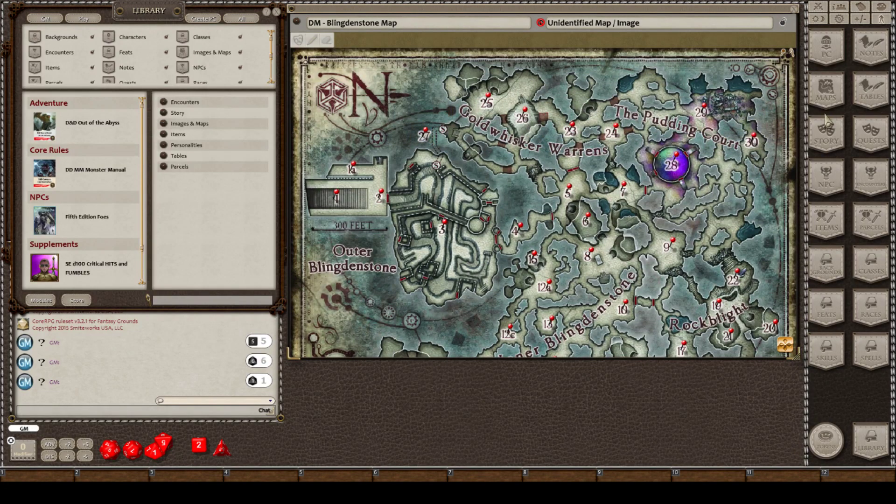
pyautogui.click(818, 137)
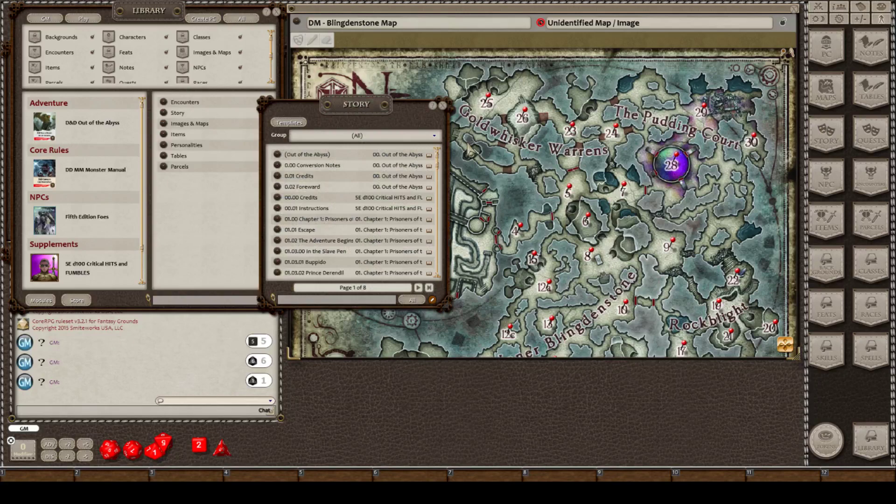
pyautogui.click(313, 177)
pyautogui.click(532, 100)
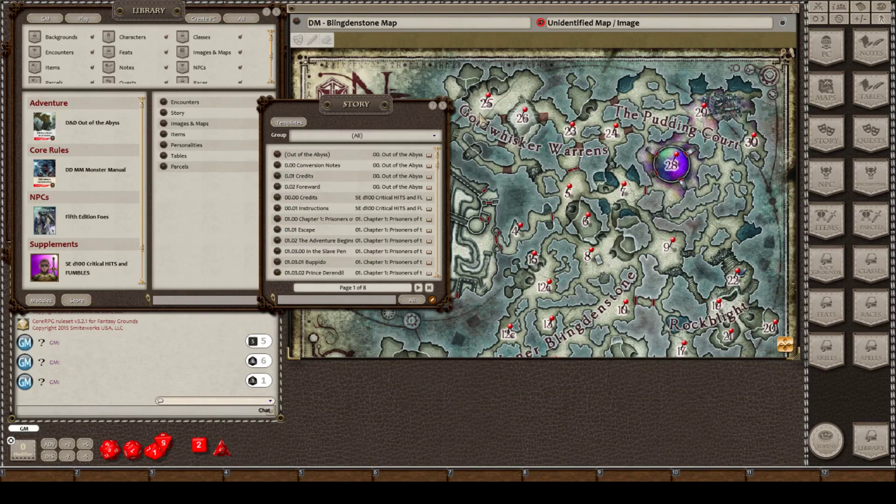
pyautogui.click(436, 101)
# Open the Hall of Miners story from map pin 25, place its window over the map's lower part and widen it to the map's width.
pyautogui.click(488, 96)
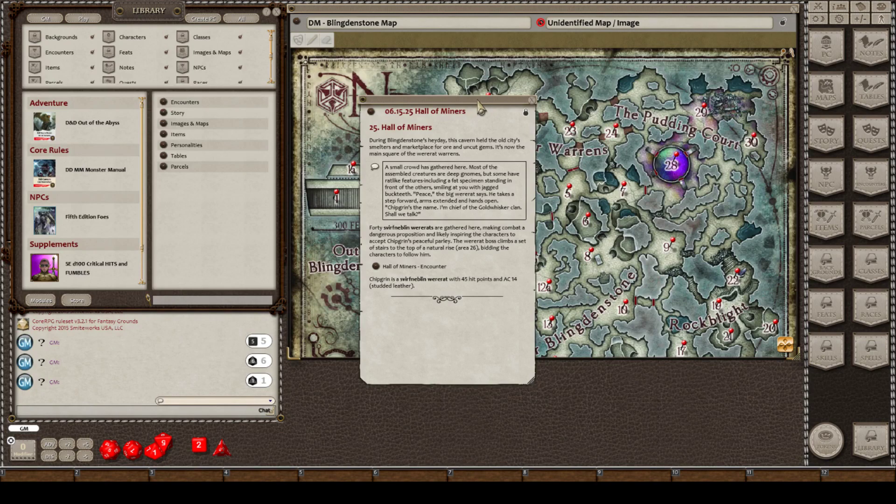
pyautogui.moveTo(478, 109); pyautogui.dragTo(405, 186)
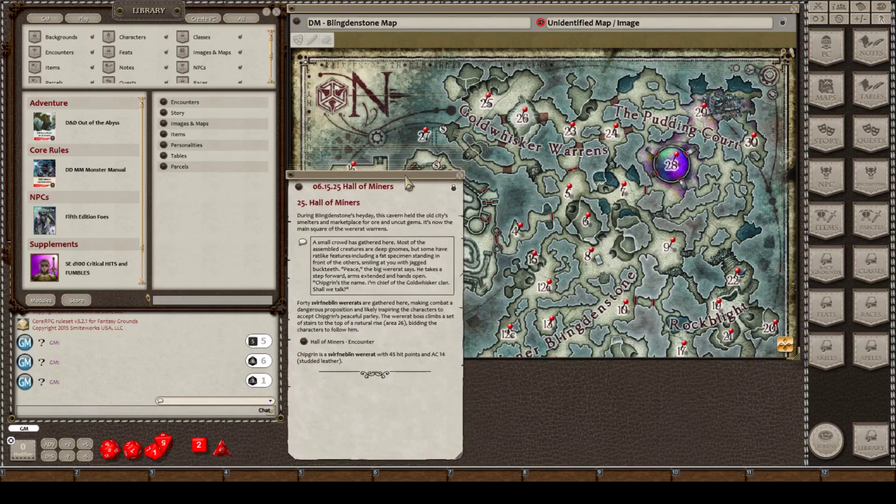
pyautogui.moveTo(461, 263); pyautogui.dragTo(787, 297)
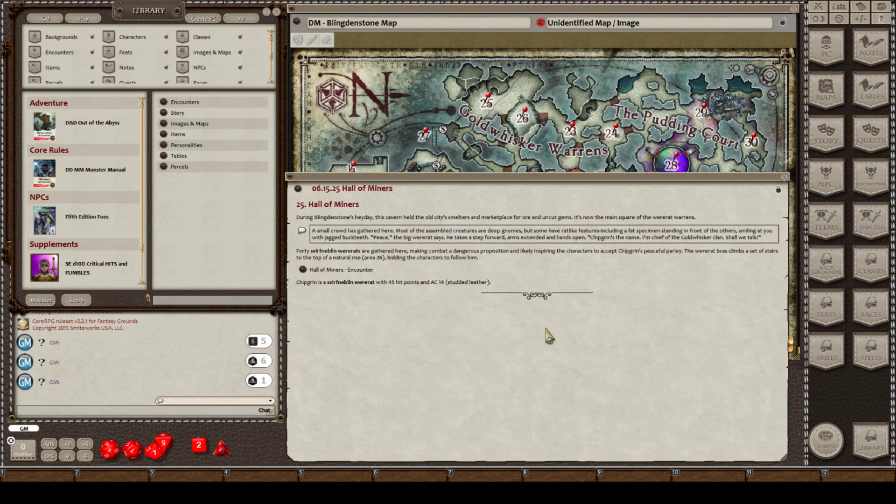
# Bring the Blingdenstone map and the Hall of Miners story to the front alternately, finish with the map in front, and close the library.
pyautogui.click(457, 120)
pyautogui.click(481, 402)
pyautogui.click(468, 133)
pyautogui.click(436, 411)
pyautogui.click(422, 138)
pyautogui.click(402, 429)
pyautogui.click(470, 114)
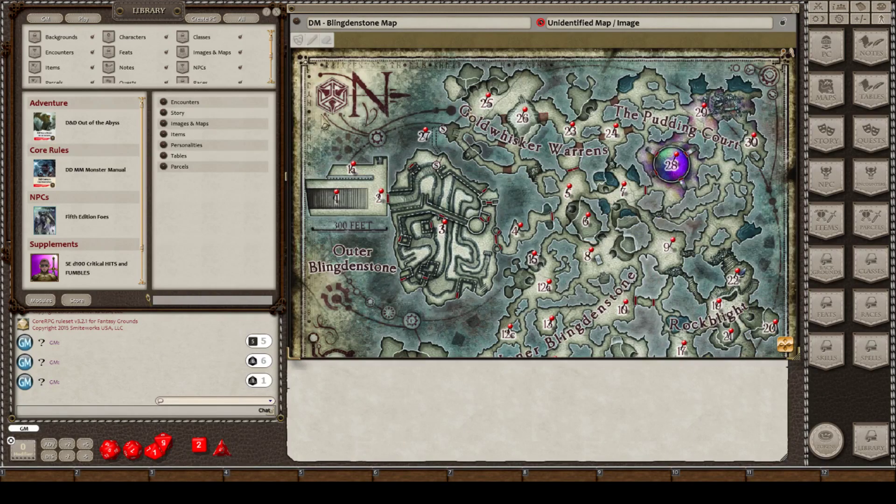
pyautogui.click(277, 12)
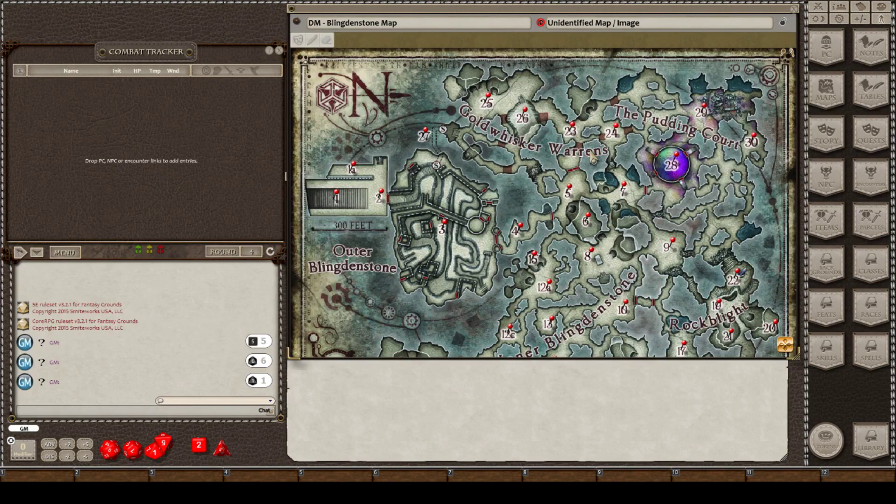
# Open the Main Entrance story from map pin 23, place it over the lower part of the map and widen it to match.
pyautogui.click(513, 397)
pyautogui.click(531, 112)
pyautogui.doubleClick(527, 112)
pyautogui.doubleClick(572, 125)
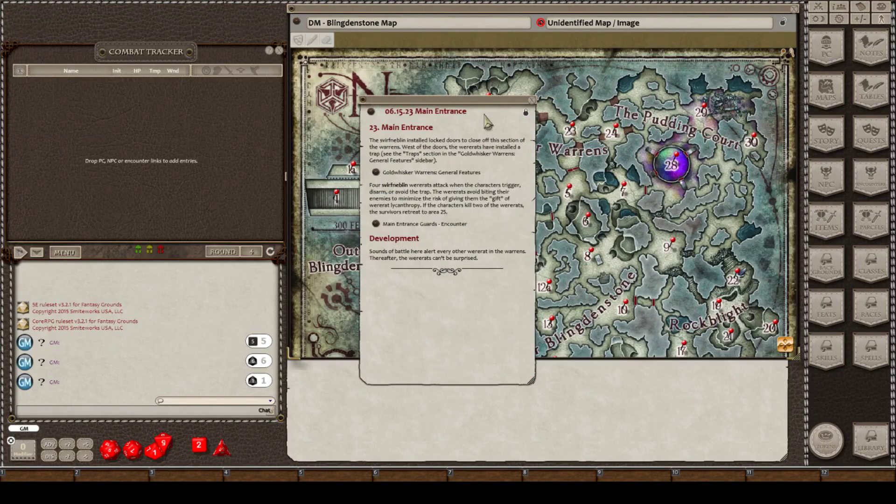
pyautogui.moveTo(473, 103); pyautogui.dragTo(404, 180)
pyautogui.moveTo(465, 259); pyautogui.dragTo(784, 260)
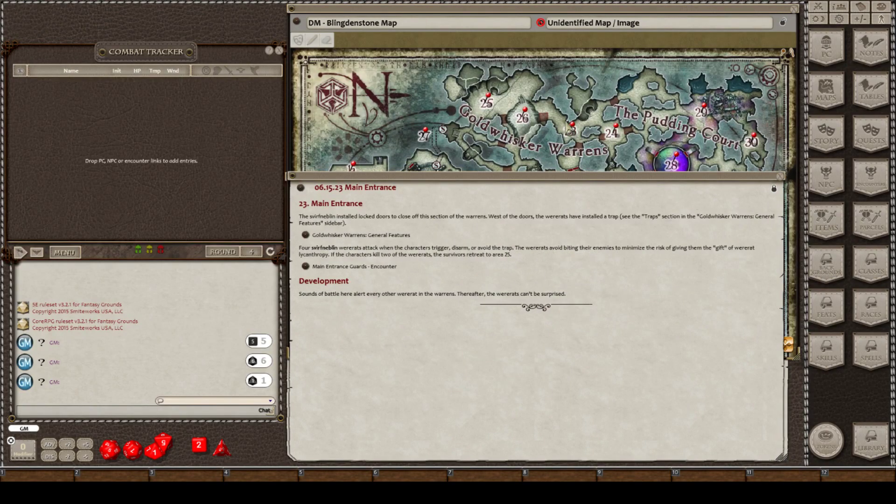
# Open the Chipgrin's Rise story from map pin 26, move it over the map's lower part and stretch it to the map's width.
pyautogui.doubleClick(522, 112)
pyautogui.moveTo(476, 111); pyautogui.dragTo(406, 186)
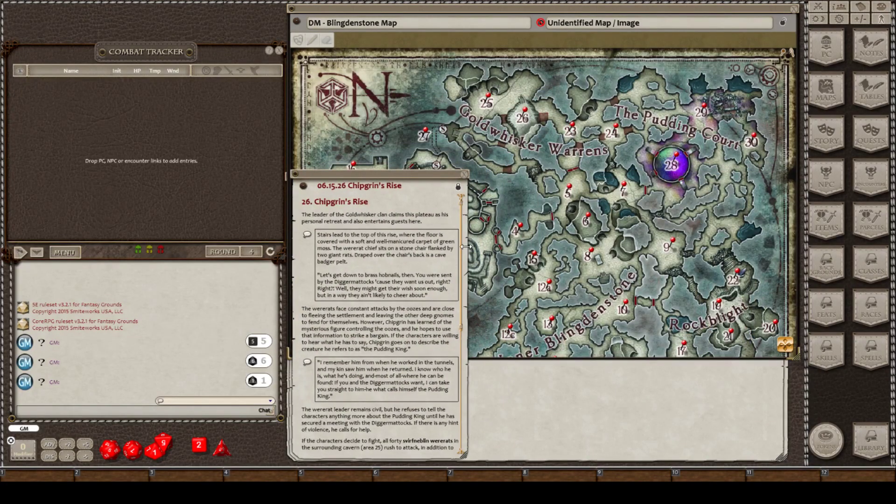
pyautogui.scroll(-2, 379, 327)
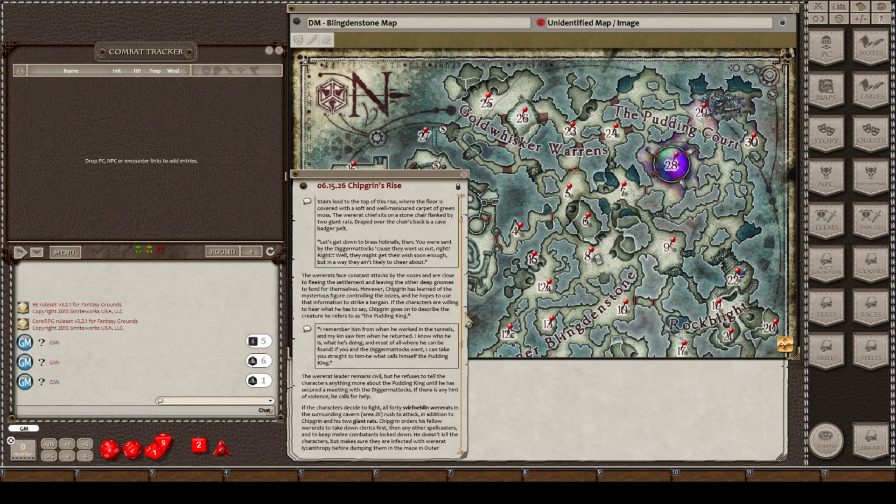
pyautogui.moveTo(470, 311); pyautogui.dragTo(786, 312)
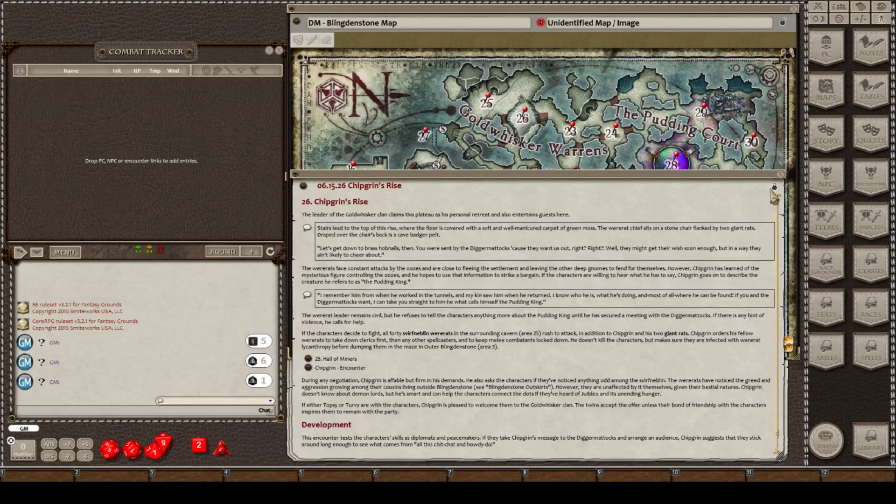
# Close the Chipgrin's Rise and Main Entrance story windows.
pyautogui.click(781, 176)
pyautogui.click(604, 378)
pyautogui.click(781, 177)
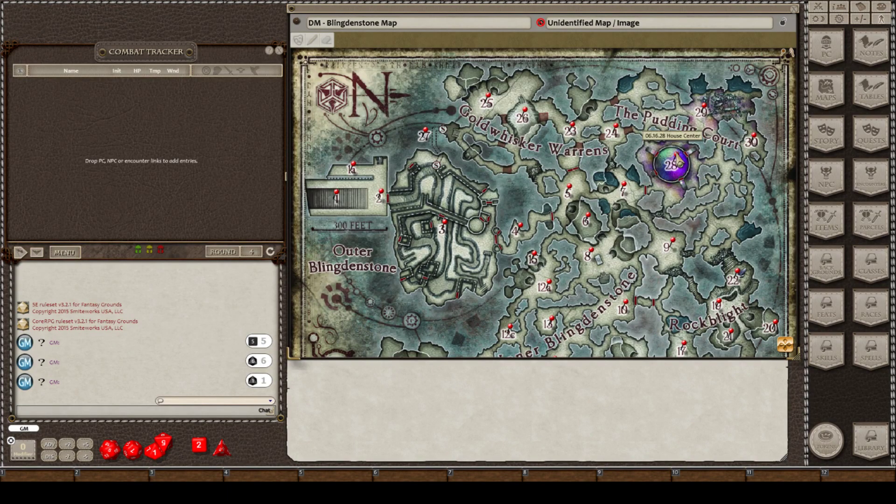
# Check the House Center and Secret Tunnel stories from map pins 28 and 27, and close them and the Hall of Miners story.
pyautogui.click(677, 157)
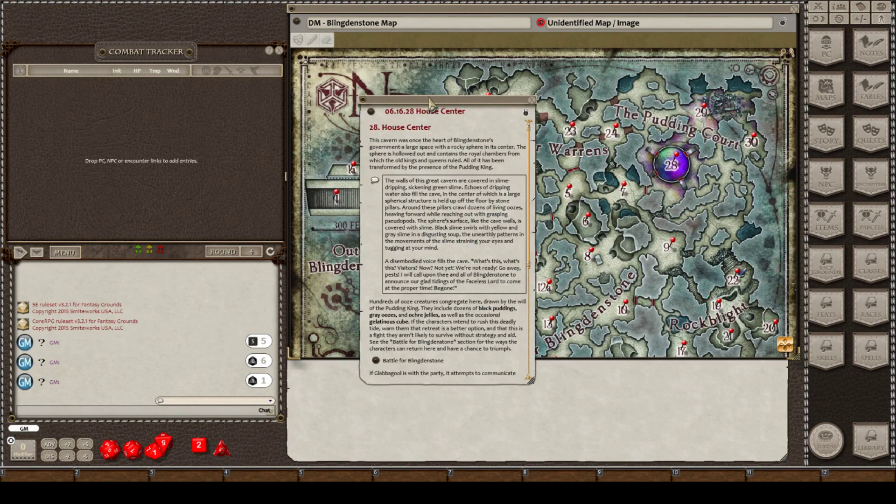
pyautogui.click(532, 100)
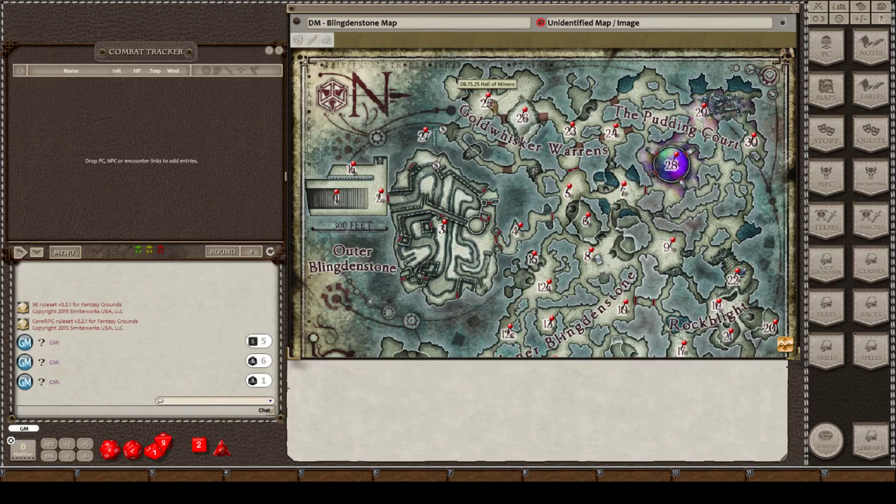
pyautogui.click(424, 136)
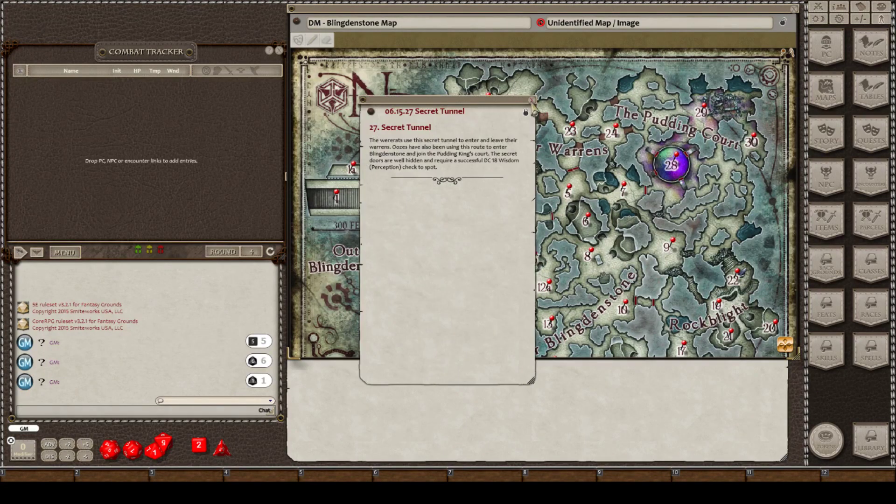
pyautogui.click(533, 100)
pyautogui.click(487, 99)
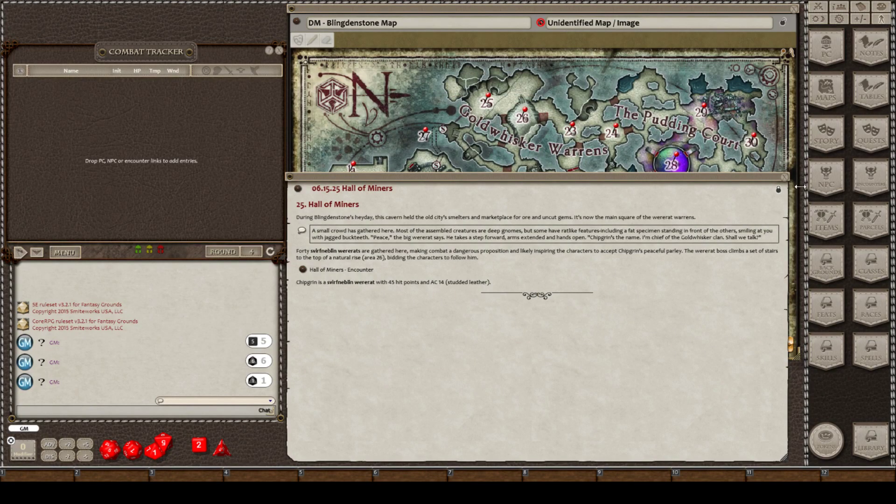
pyautogui.click(787, 186)
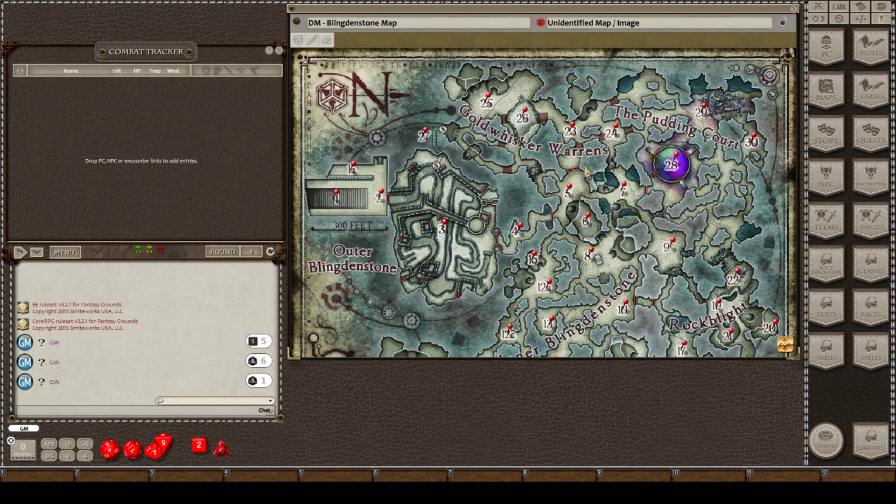
# Open the party sheet beside the combat tracker, go through its pages including the XP awards, return to the main page and close it.
pyautogui.click(830, 8)
pyautogui.moveTo(437, 9); pyautogui.dragTo(597, 33)
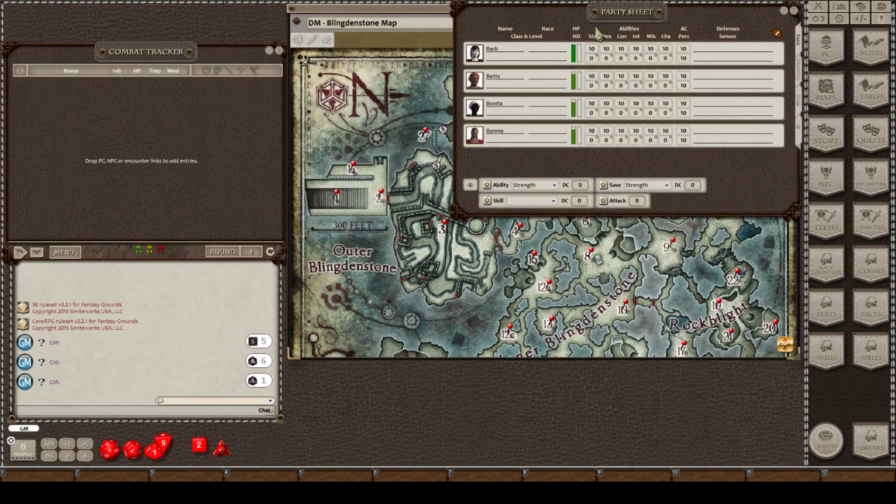
pyautogui.click(800, 80)
pyautogui.click(800, 105)
pyautogui.click(800, 133)
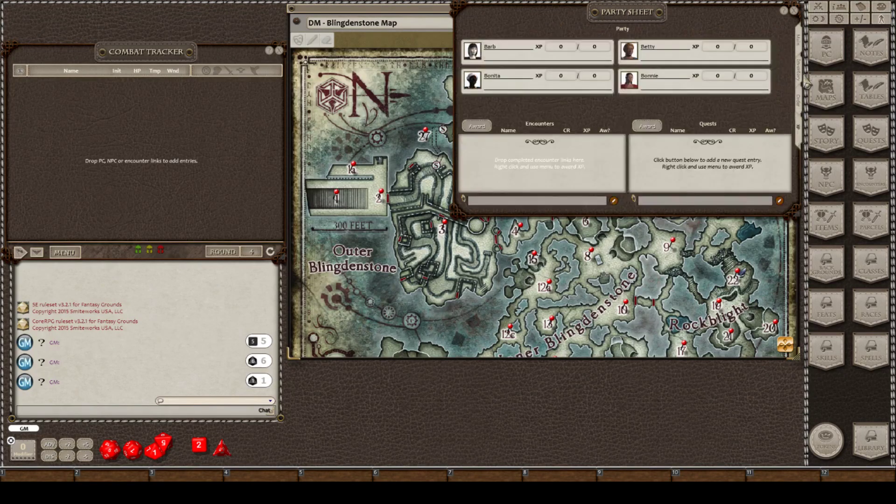
pyautogui.click(800, 47)
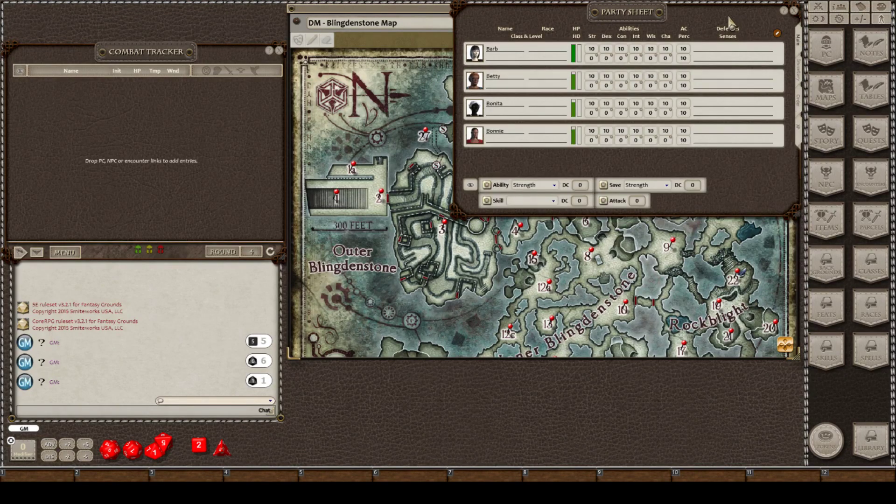
pyautogui.click(840, 9)
pyautogui.click(840, 8)
pyautogui.click(840, 12)
pyautogui.click(840, 12)
pyautogui.click(840, 12)
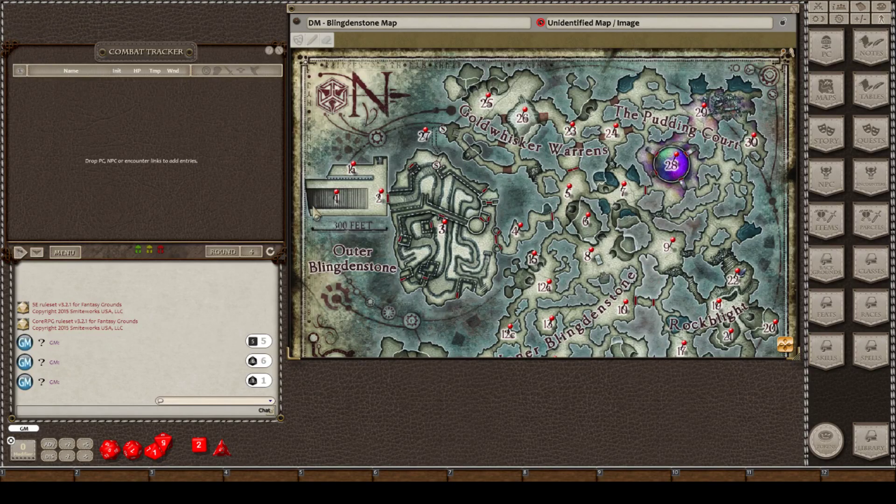
# Open the campaign calendar, move it over the map to examine its months, and close it.
pyautogui.click(861, 9)
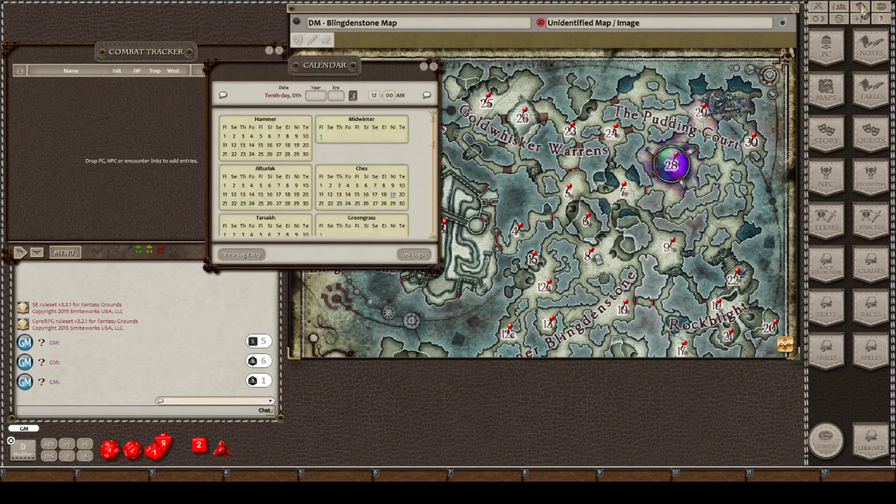
pyautogui.moveTo(363, 76); pyautogui.dragTo(432, 83)
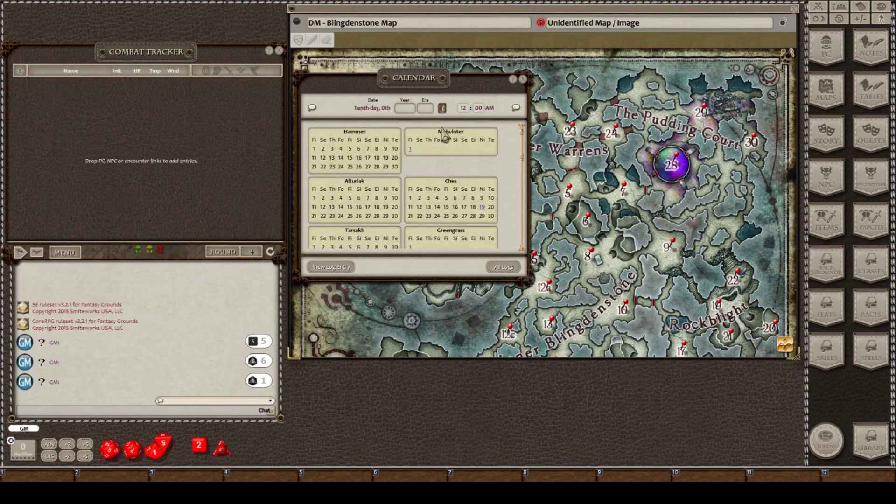
pyautogui.click(524, 79)
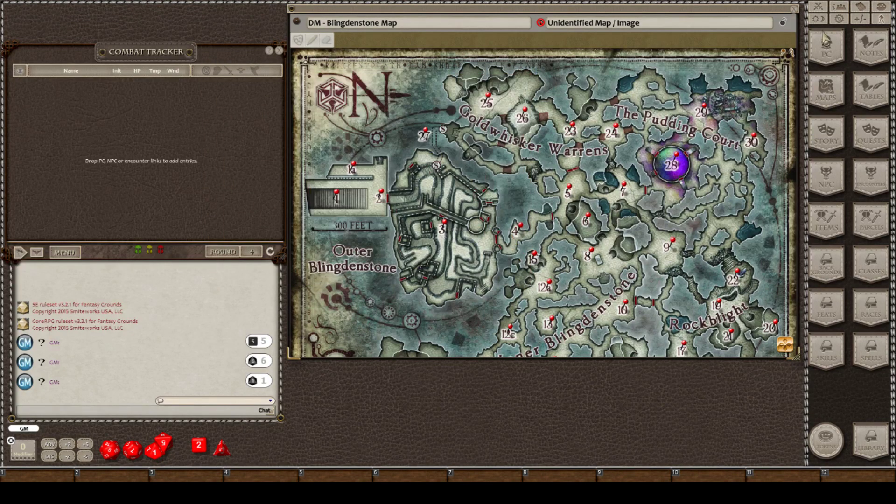
# View the colour selector and the day, night, fire and forest lighting choices, and close both windows.
pyautogui.click(881, 7)
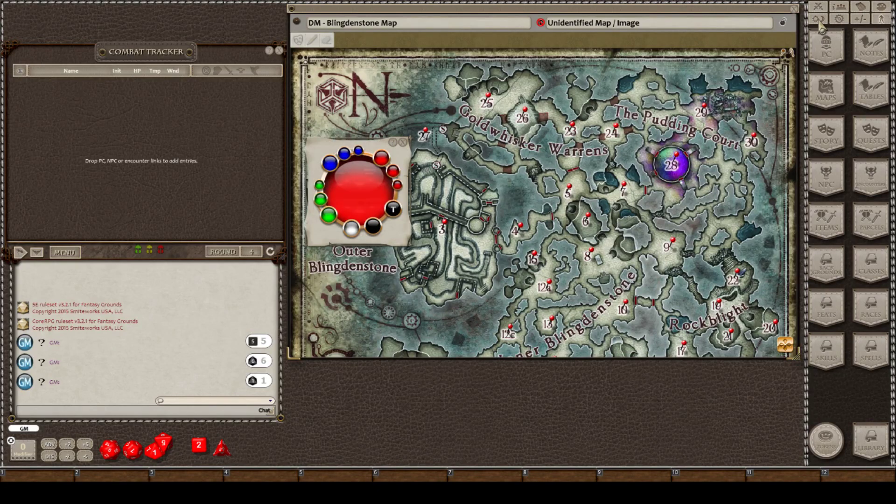
pyautogui.click(819, 19)
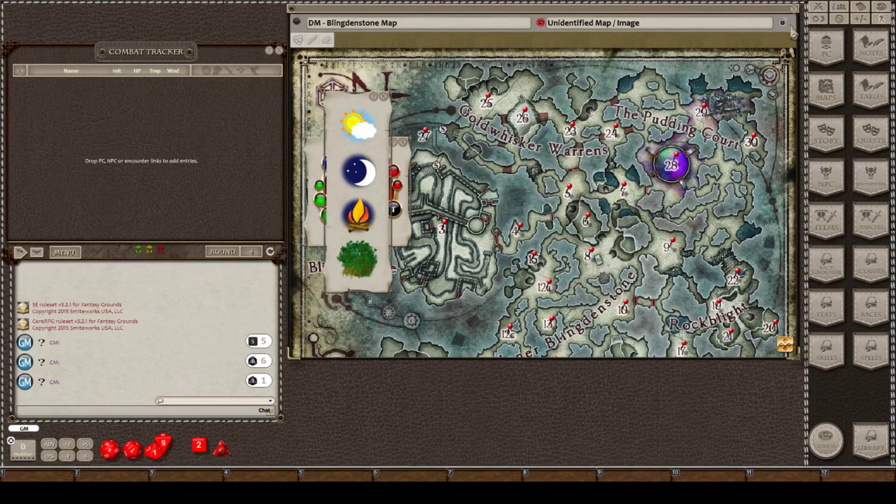
pyautogui.click(384, 97)
pyautogui.click(403, 142)
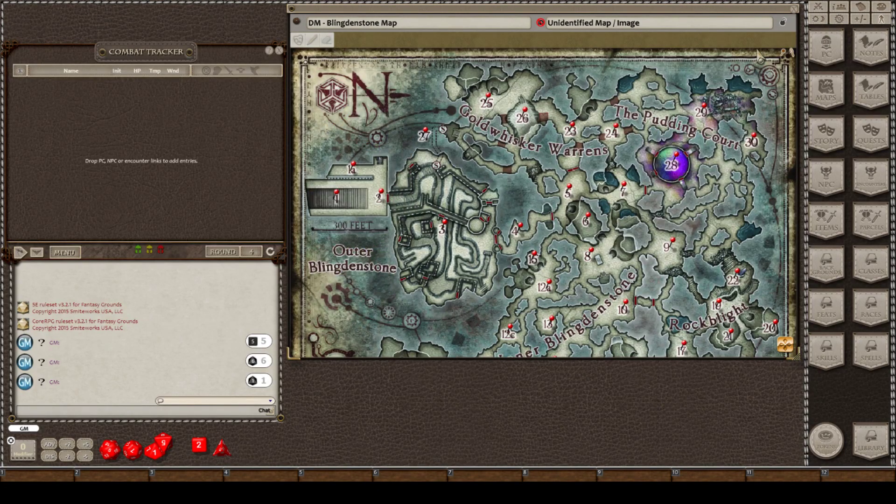
# View the game options and the attack and damage modifiers, closing each window after examining it.
pyautogui.click(840, 20)
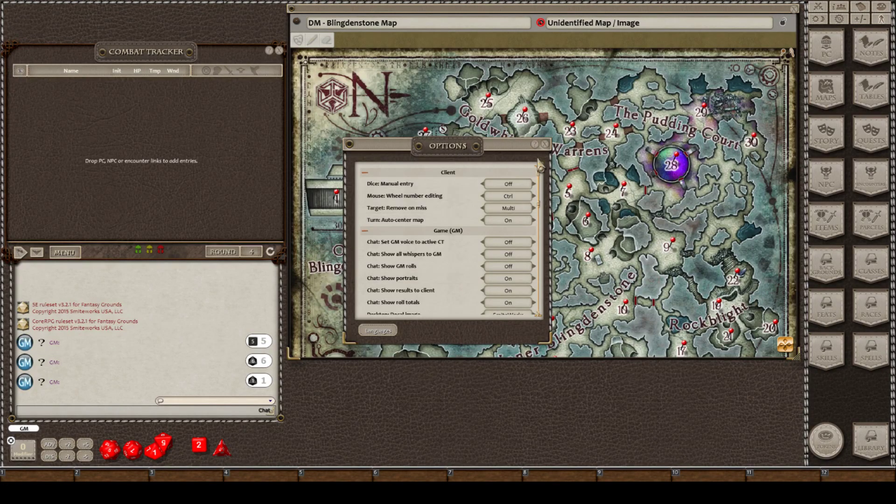
pyautogui.click(545, 144)
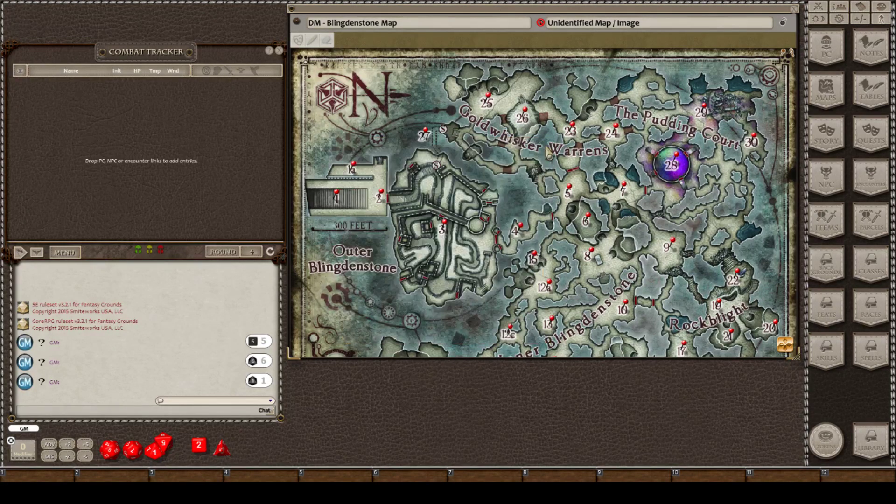
pyautogui.click(861, 21)
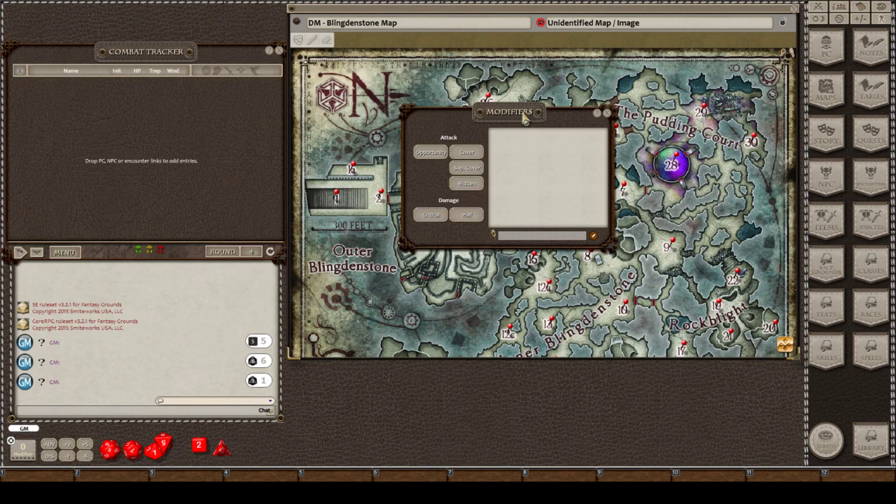
pyautogui.moveTo(517, 115); pyautogui.dragTo(498, 137)
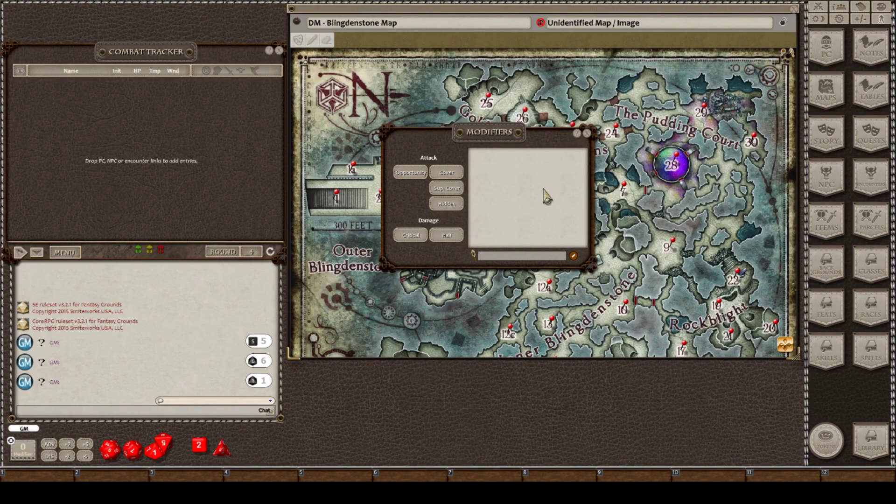
pyautogui.click(587, 134)
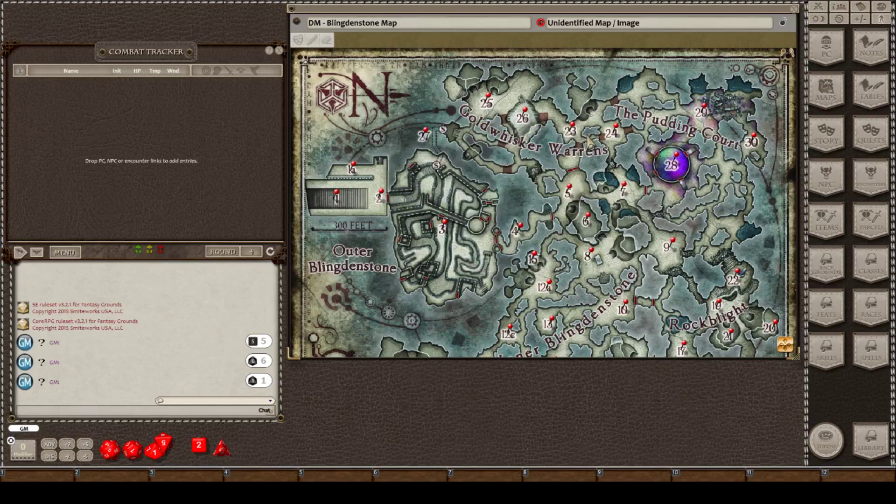
# Open the effects window, place it over the map, and open the library's data module activation list.
pyautogui.click(882, 20)
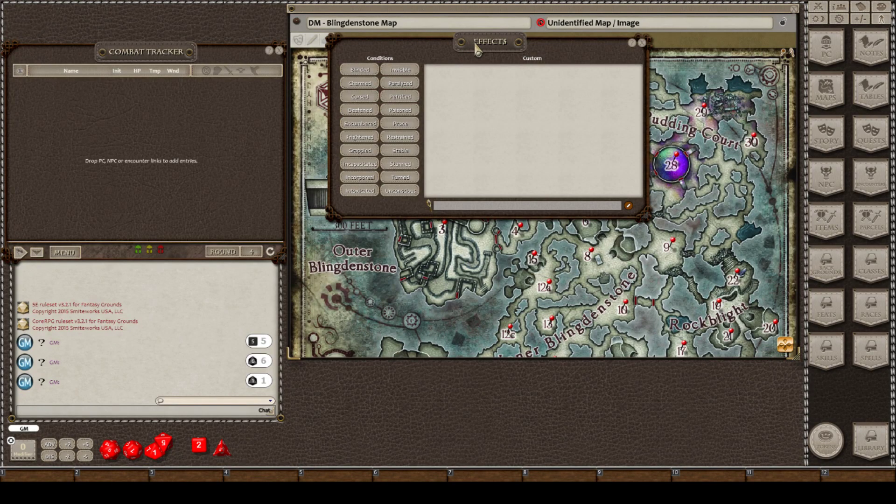
pyautogui.moveTo(476, 49); pyautogui.dragTo(524, 94)
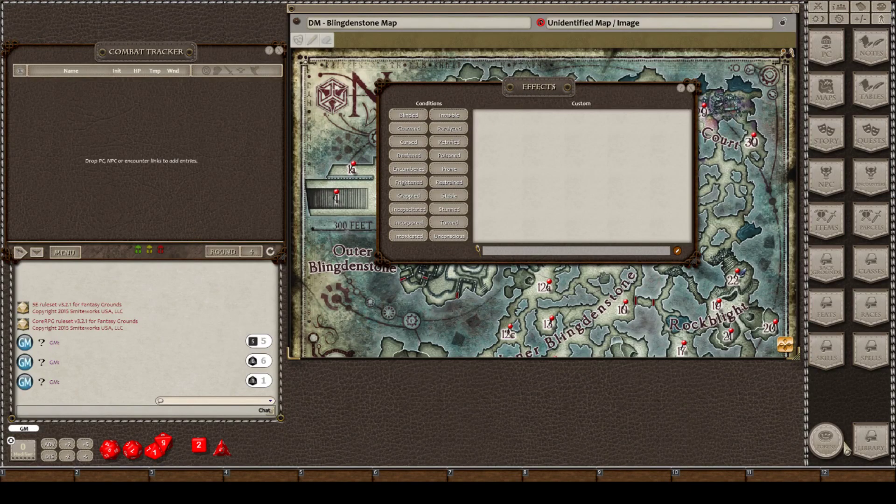
pyautogui.click(872, 441)
pyautogui.scroll(-2, 94, 252)
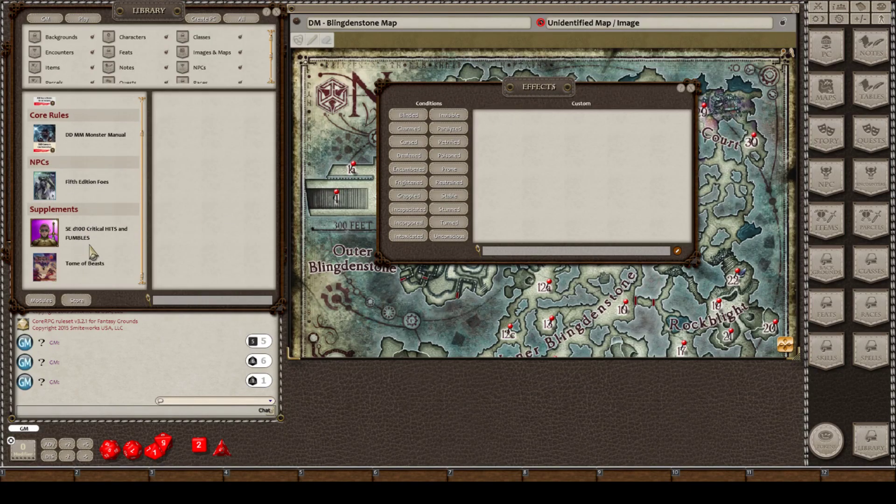
pyautogui.scroll(2, 97, 229)
pyautogui.click(41, 300)
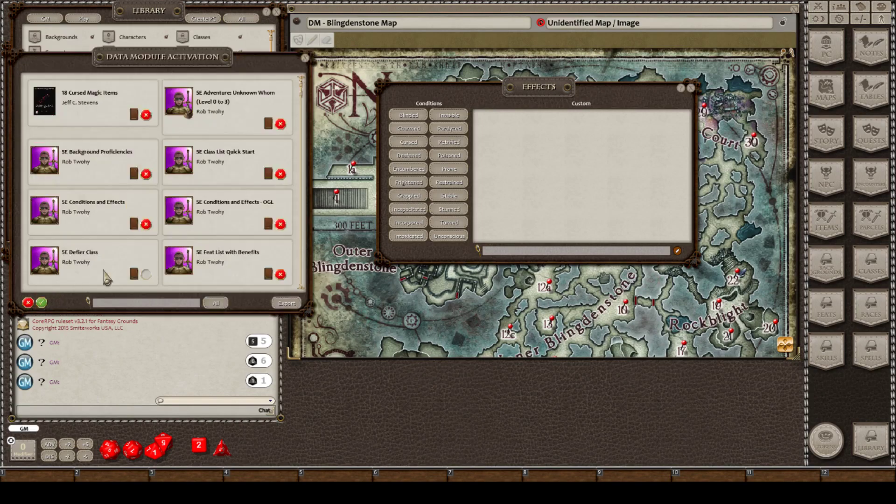
# Filter the data modules by "cond", load 5E Conditions and Effects, and close the module list.
pyautogui.scroll(-3, 138, 240)
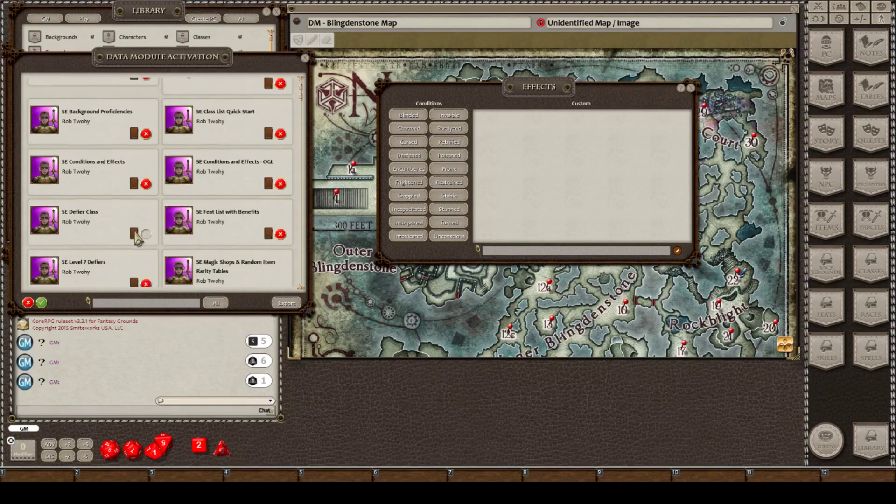
pyautogui.click(150, 304)
pyautogui.write('cond')
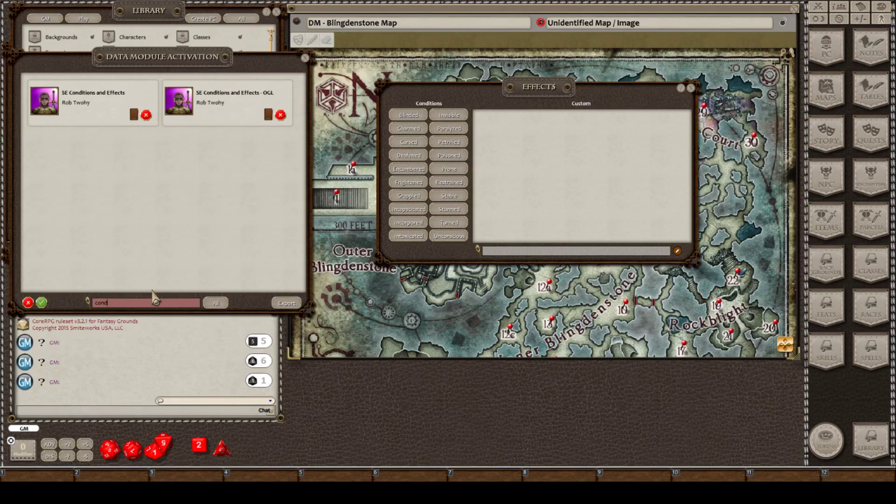
pyautogui.click(134, 115)
pyautogui.click(305, 58)
# Close the library, then enlarge and reposition the effects window to show more of the custom effects.
pyautogui.scroll(-10, 613, 178)
pyautogui.scroll(-10, 598, 182)
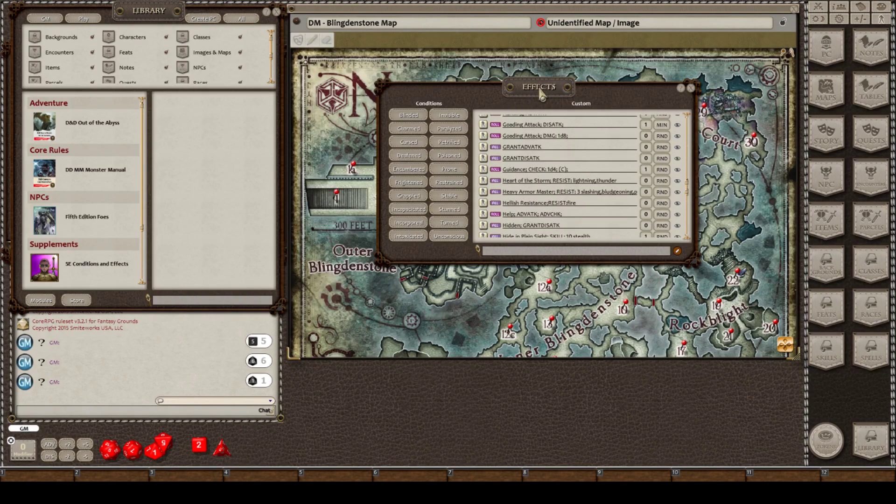
pyautogui.moveTo(538, 95); pyautogui.dragTo(556, 72)
pyautogui.click(276, 12)
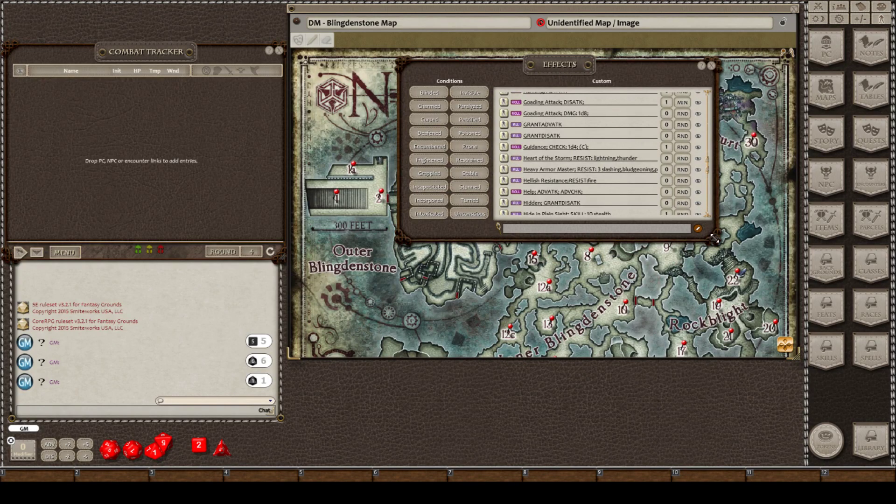
pyautogui.moveTo(712, 238); pyautogui.dragTo(715, 373)
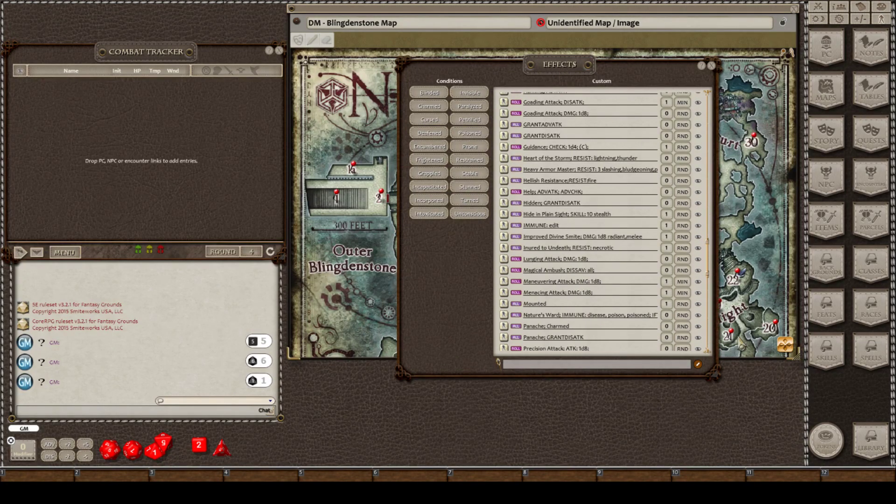
pyautogui.moveTo(714, 318); pyautogui.dragTo(787, 318)
pyautogui.moveTo(584, 65); pyautogui.dragTo(534, 53)
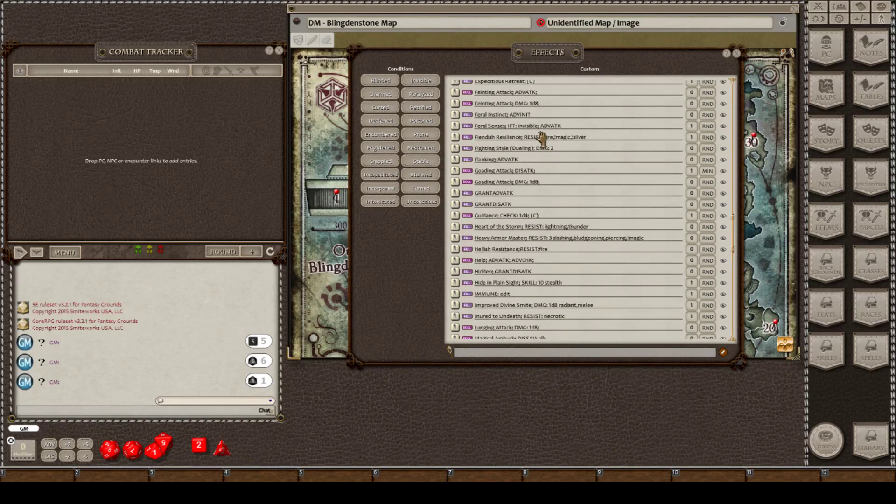
# Look through the custom effects, filter them by "ex", and close the effects window.
pyautogui.scroll(10, 540, 136)
pyautogui.scroll(-8, 540, 136)
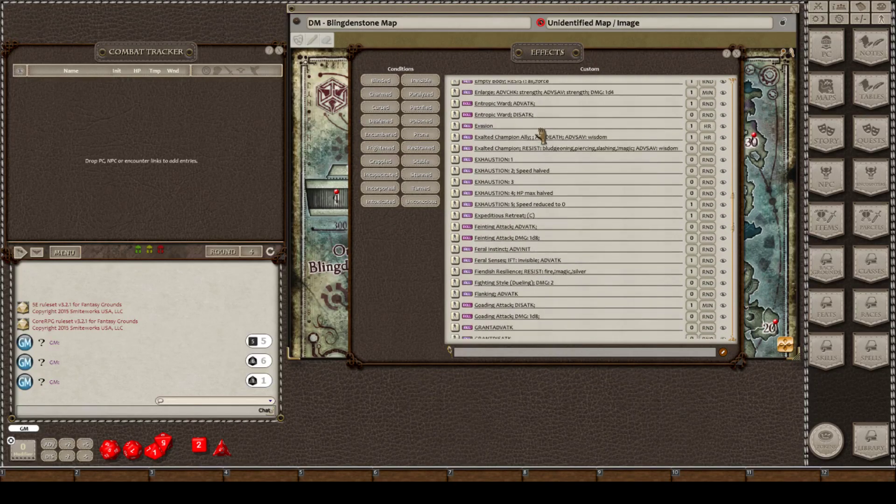
pyautogui.click(565, 352)
pyautogui.write('ex')
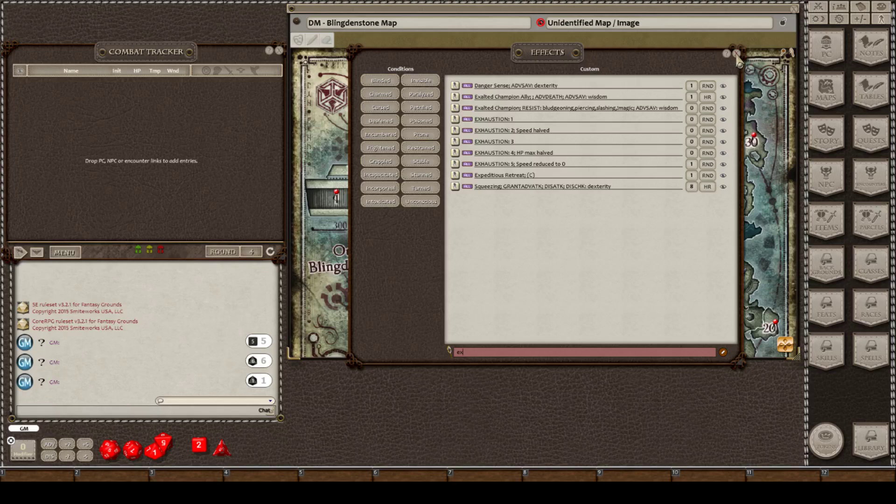
pyautogui.click(736, 54)
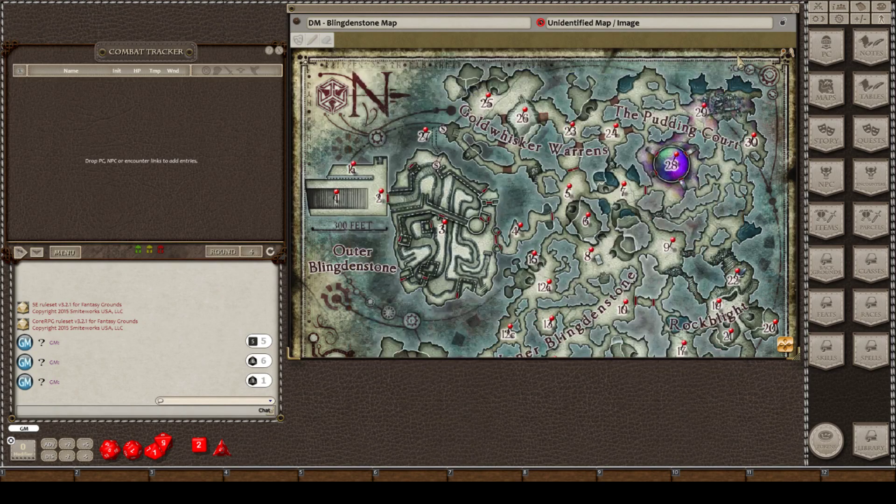
# Open the character selection, notes, images and maps, tables, story and quests windows in turn.
pyautogui.click(835, 54)
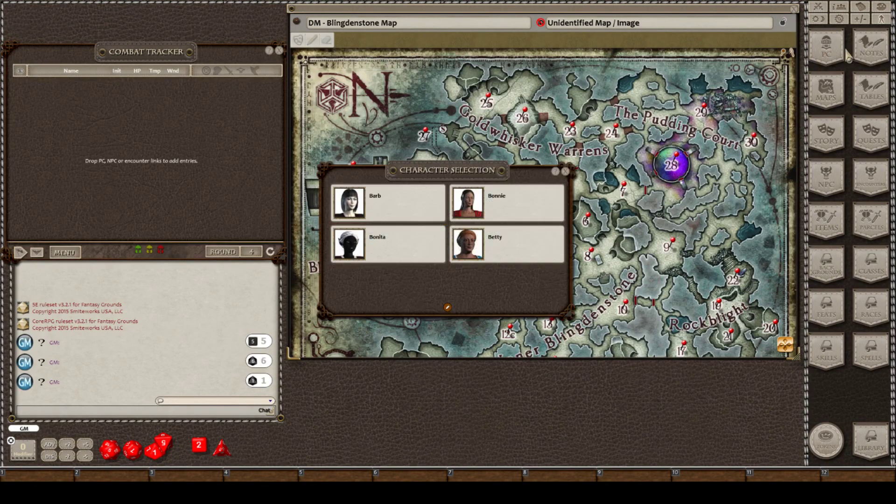
pyautogui.click(873, 56)
pyautogui.click(837, 96)
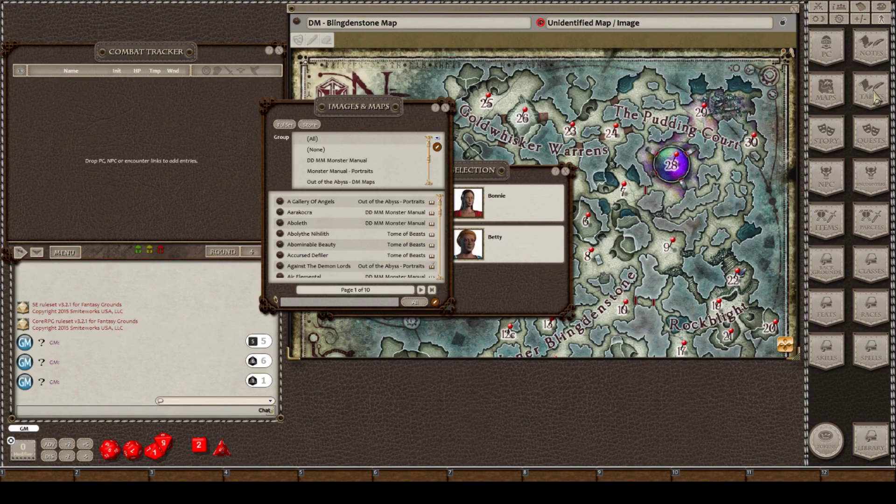
pyautogui.click(874, 95)
pyautogui.click(836, 137)
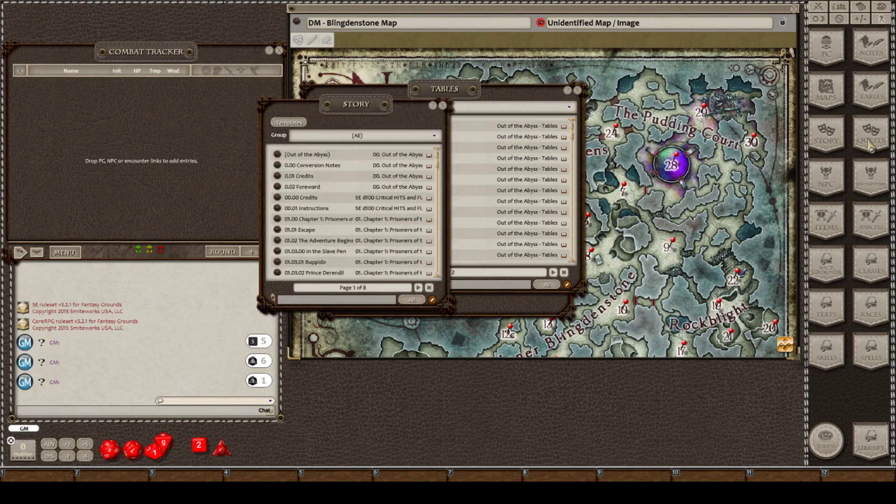
pyautogui.click(871, 137)
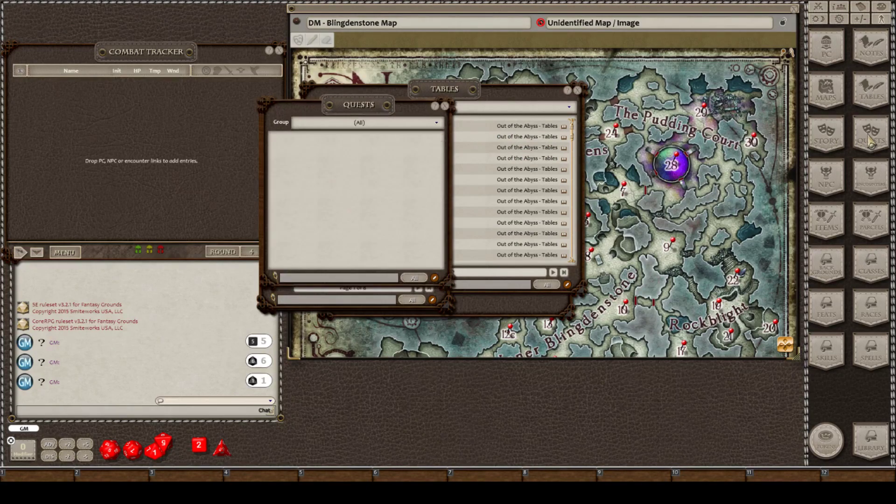
# Close the quests, tables, story, character selection, images and maps, and notes windows.
pyautogui.click(445, 106)
pyautogui.click(578, 90)
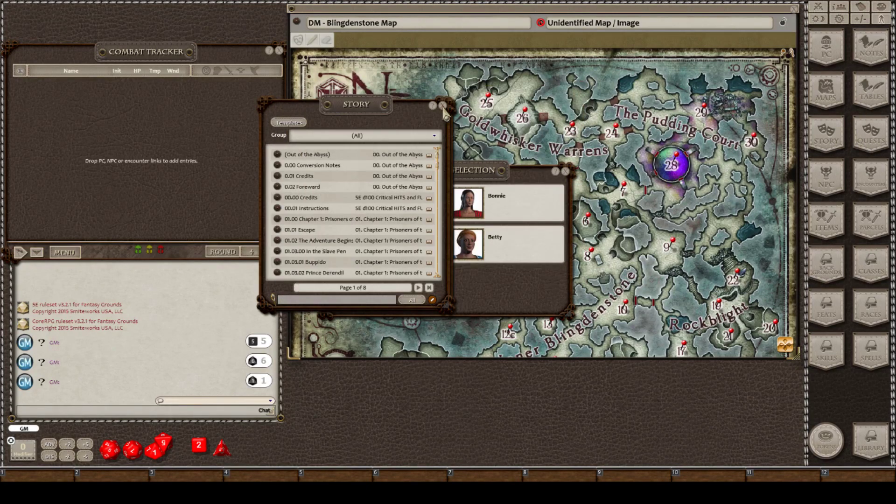
pyautogui.click(443, 105)
pyautogui.click(565, 172)
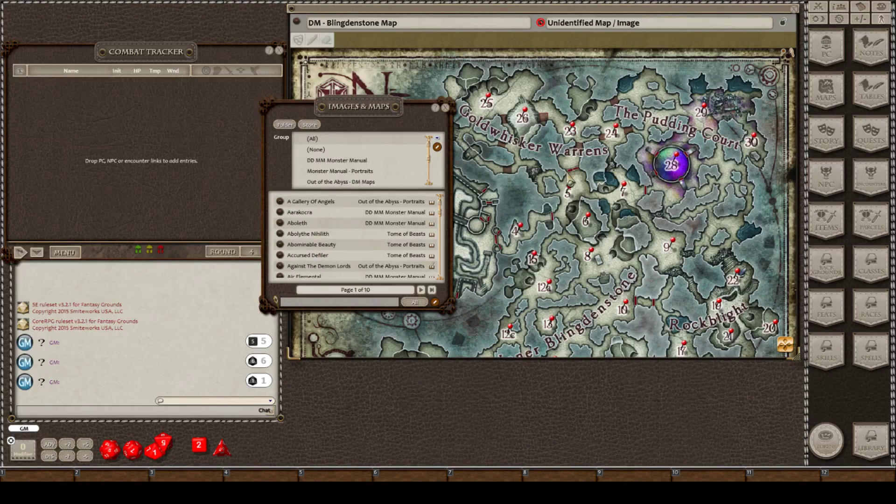
pyautogui.click(445, 108)
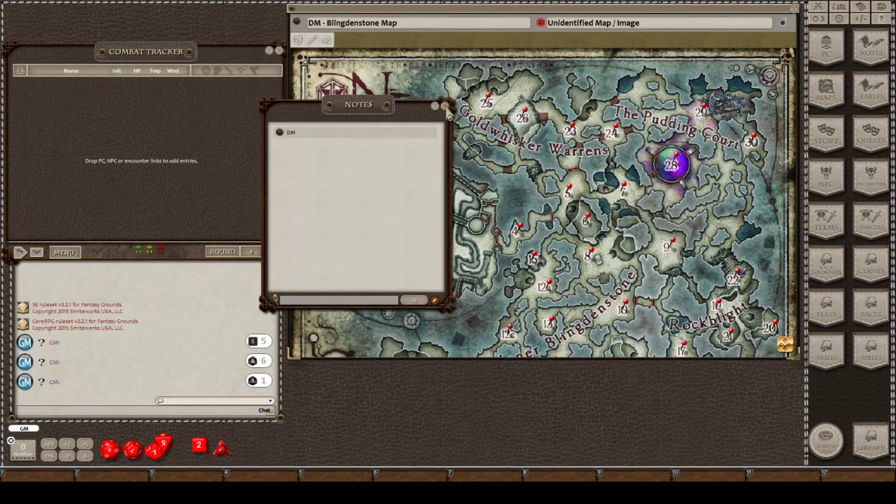
pyautogui.click(445, 105)
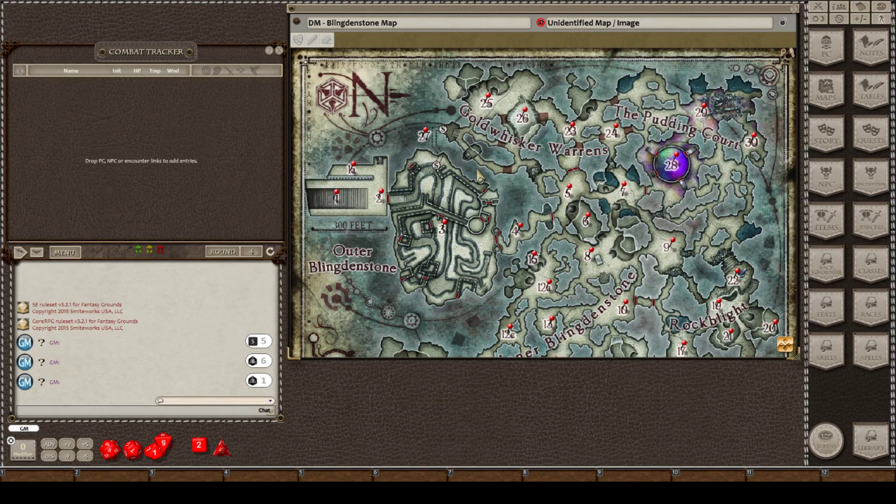
# Reset the displaced dice to their row below the chat.
pyautogui.rightClick(237, 449)
pyautogui.click(235, 453)
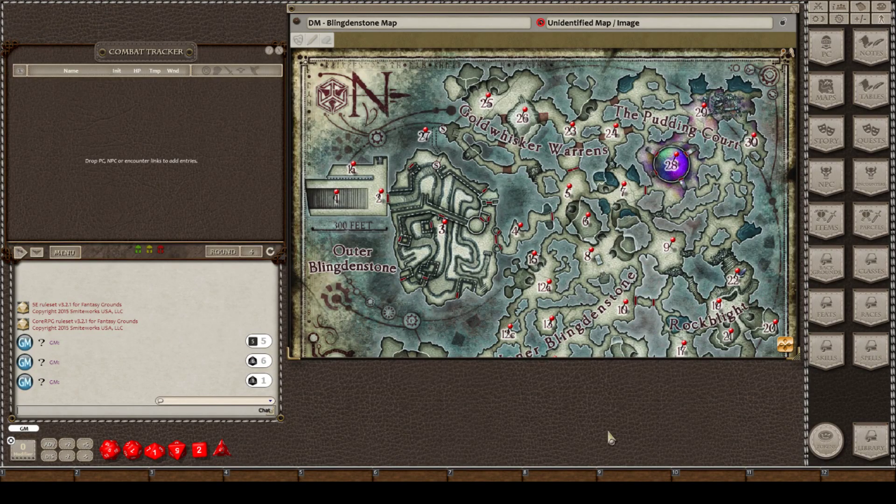
# Open the Maze story from map pin 3, move it over the lower map and widen it to nearly the map's width.
pyautogui.doubleClick(443, 225)
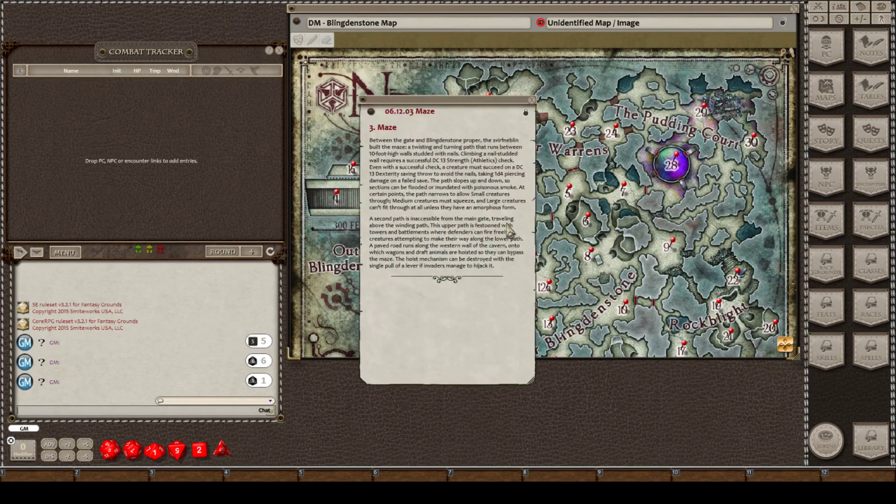
pyautogui.moveTo(488, 102); pyautogui.dragTo(415, 183)
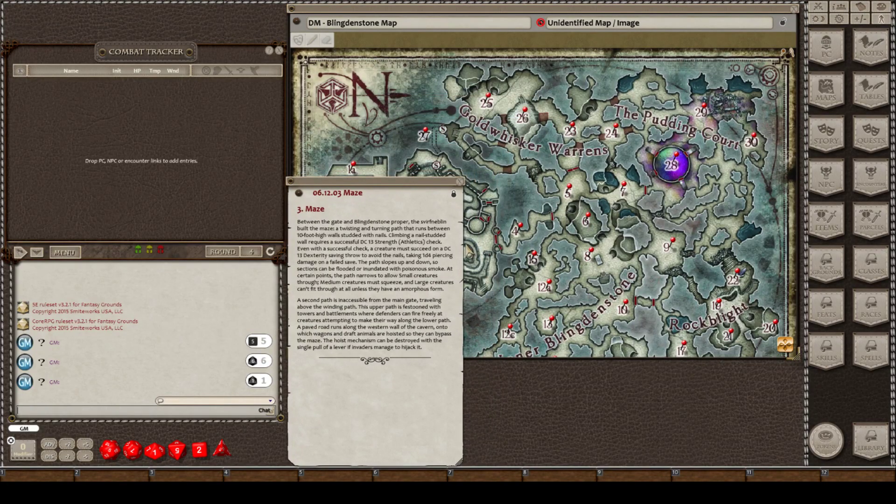
pyautogui.moveTo(461, 252); pyautogui.dragTo(785, 271)
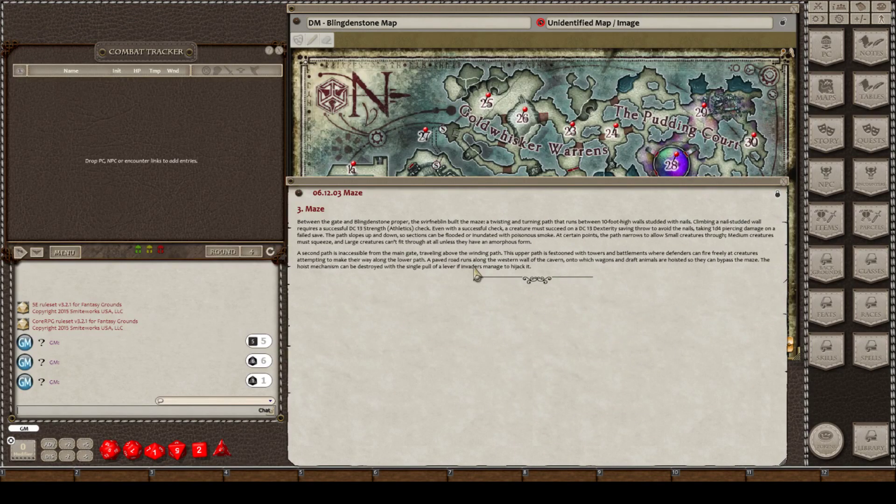
# Bring the map and the Maze story to the front alternately, ending with the story in front.
pyautogui.click(497, 71)
pyautogui.click(463, 414)
pyautogui.click(455, 133)
pyautogui.click(511, 414)
pyautogui.click(558, 144)
pyautogui.click(506, 406)
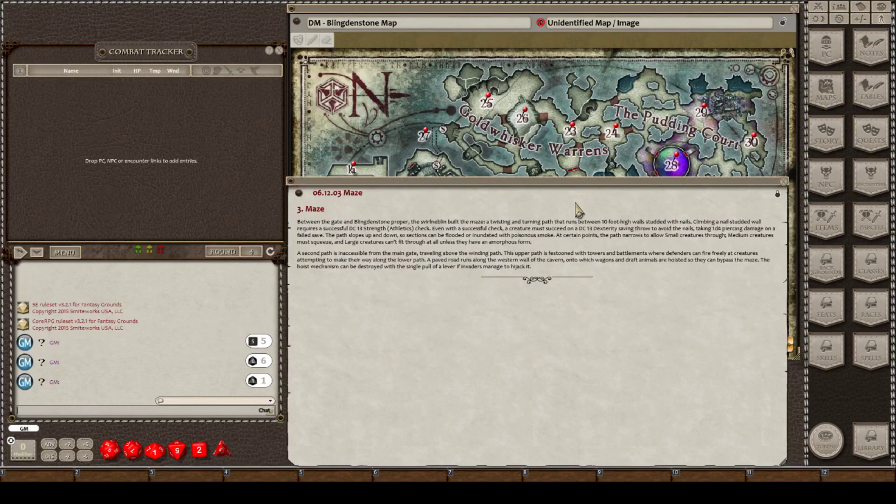